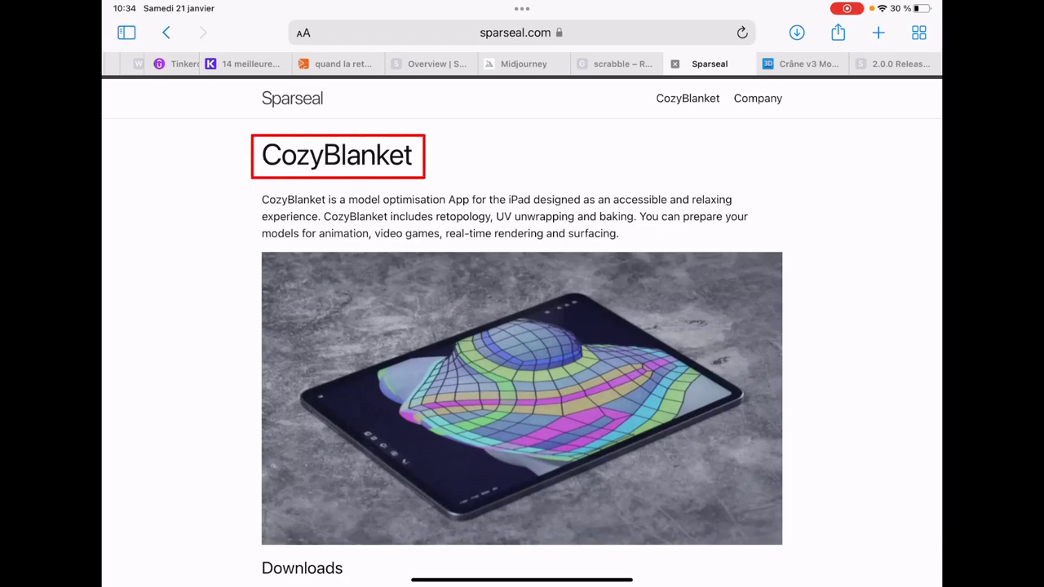
Scroll through the sparseal.com CozyBlanket page's downloads, Features, Screenshots and FAQ sections.
scroll(522, 326, "down", 1)
scroll(522, 326, "down", 1)
scroll(522, 326, "down", 2)
scroll(522, 326, "down", 1)
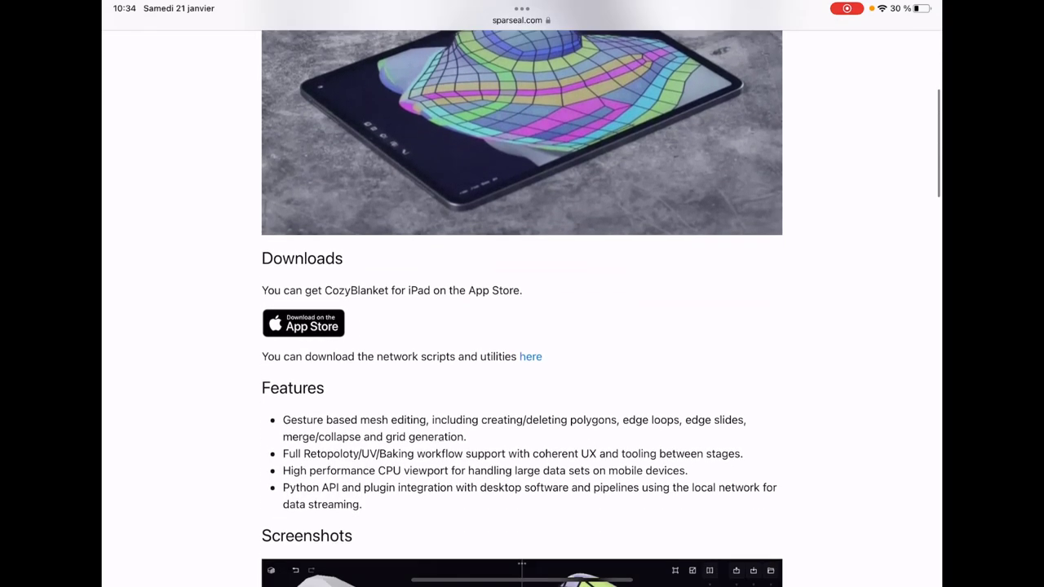
scroll(522, 326, "up", 1)
scroll(522, 327, "up", 2)
scroll(522, 327, "down", 2)
scroll(522, 327, "down", 2)
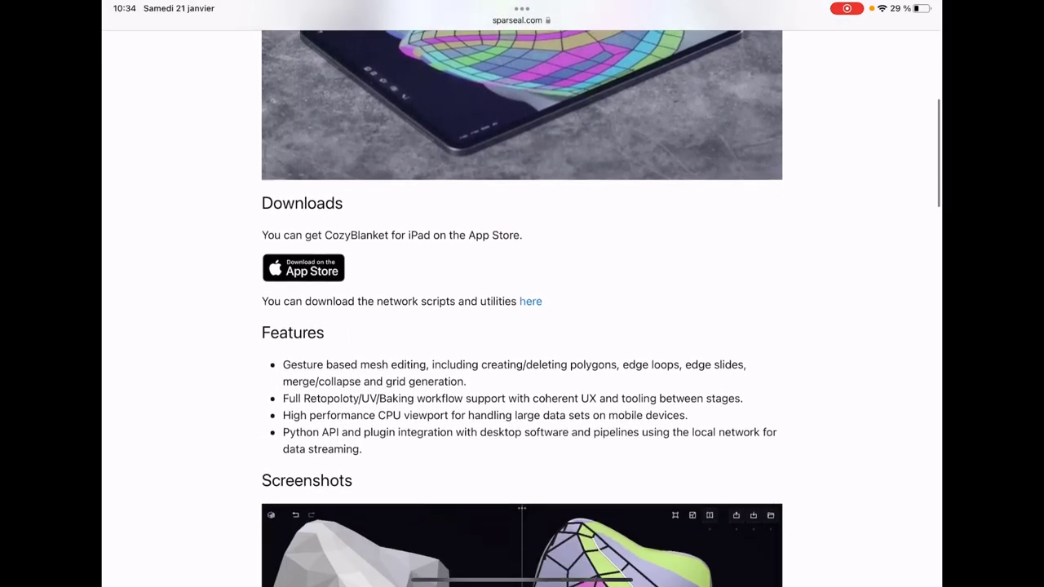
scroll(522, 326, "down", 1)
scroll(522, 326, "down", 1)
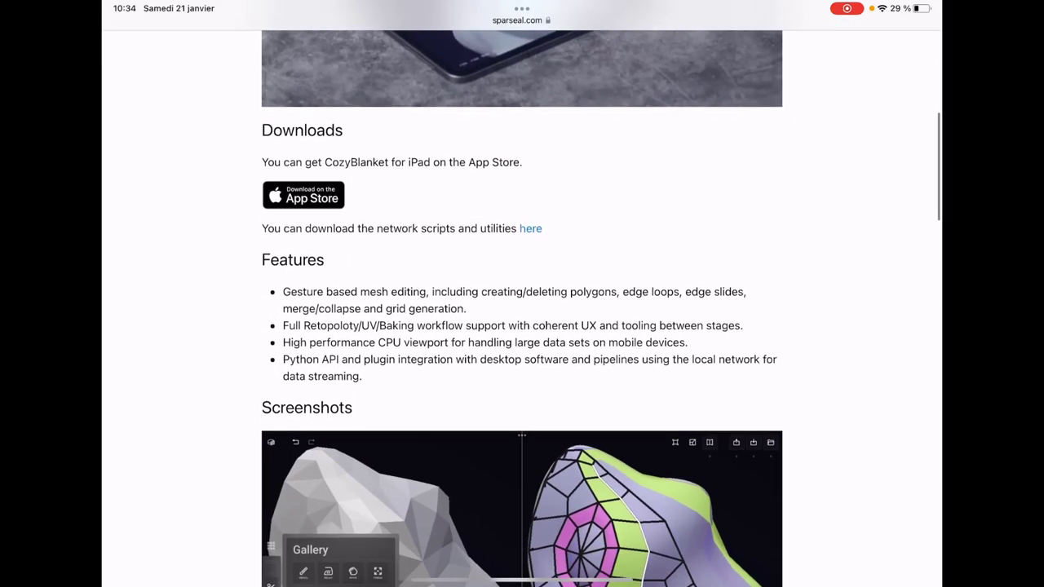
scroll(522, 326, "down", 1)
scroll(522, 327, "down", 1)
scroll(522, 326, "up", 5)
scroll(522, 326, "up", 3)
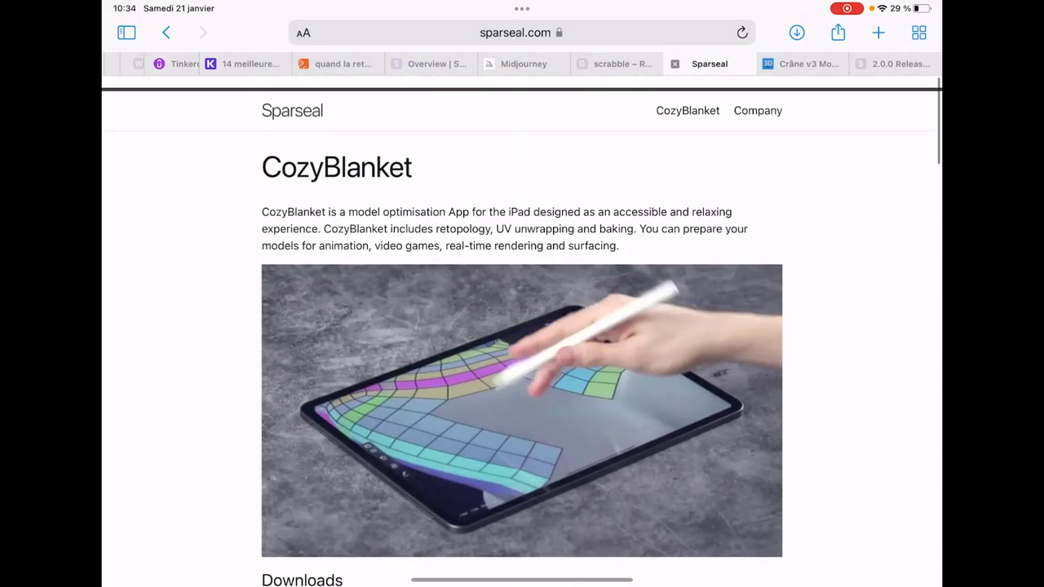
scroll(522, 327, "down", 3)
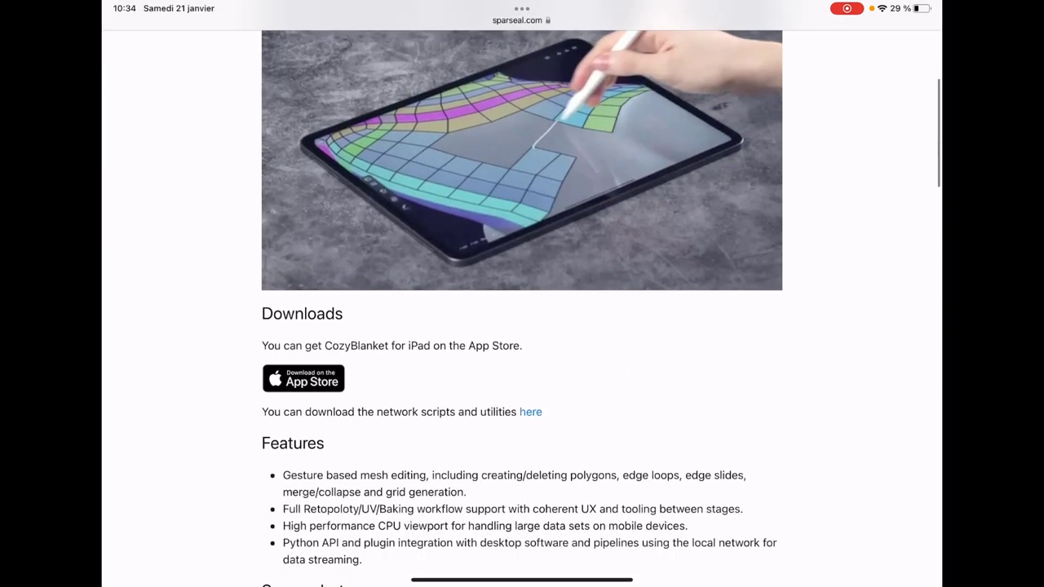
scroll(522, 326, "down", 4)
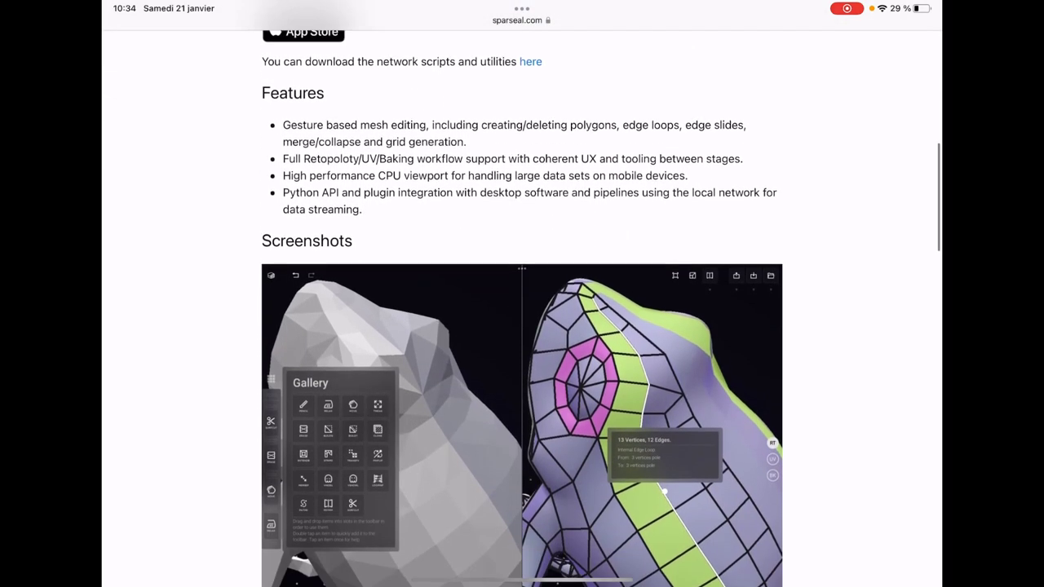
scroll(522, 326, "down", 5)
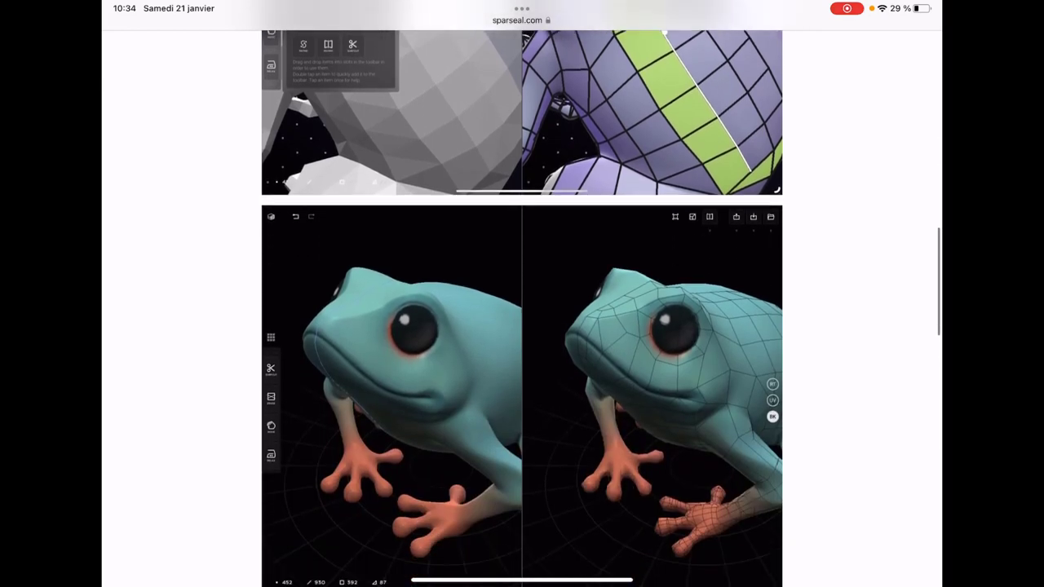
scroll(522, 326, "down", 4)
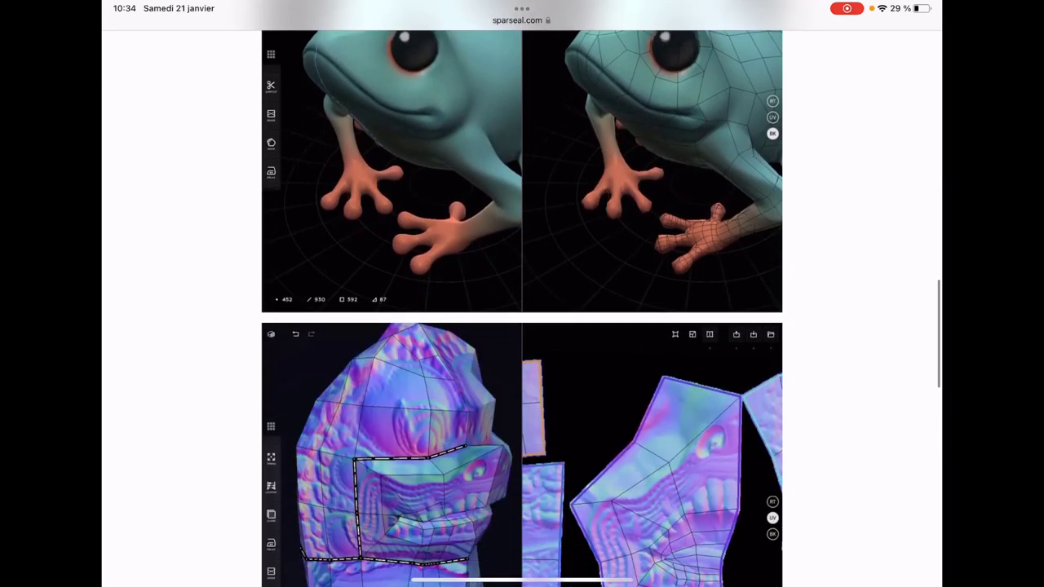
scroll(522, 326, "down", 3)
scroll(523, 326, "down", 3)
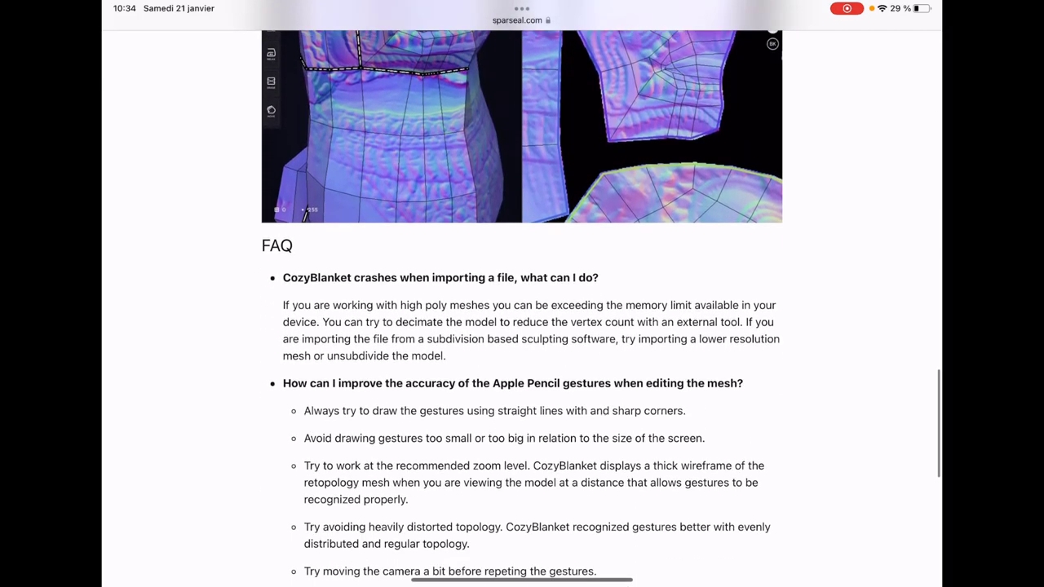
scroll(522, 326, "down", 6)
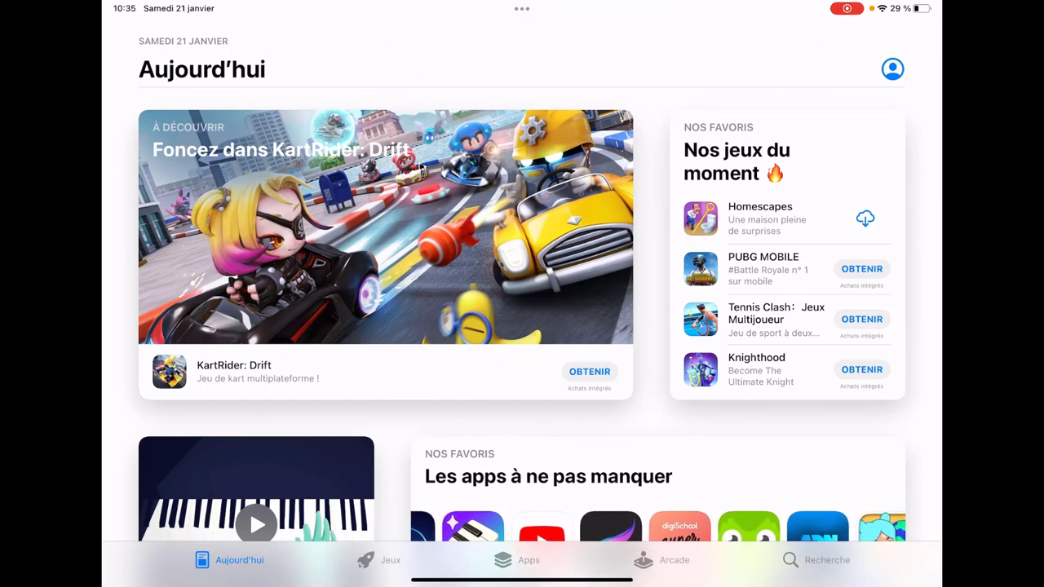
Search the App Store for 'cozybla', open CozyBlanket's page and scroll to its Notes et avis.
left_click(818, 560)
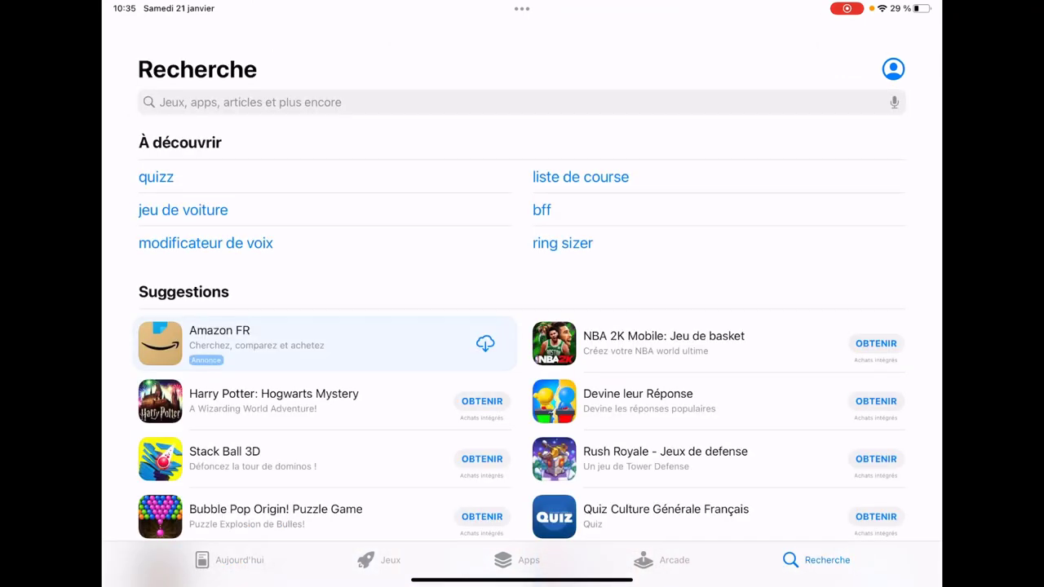
left_click(522, 102)
type("co")
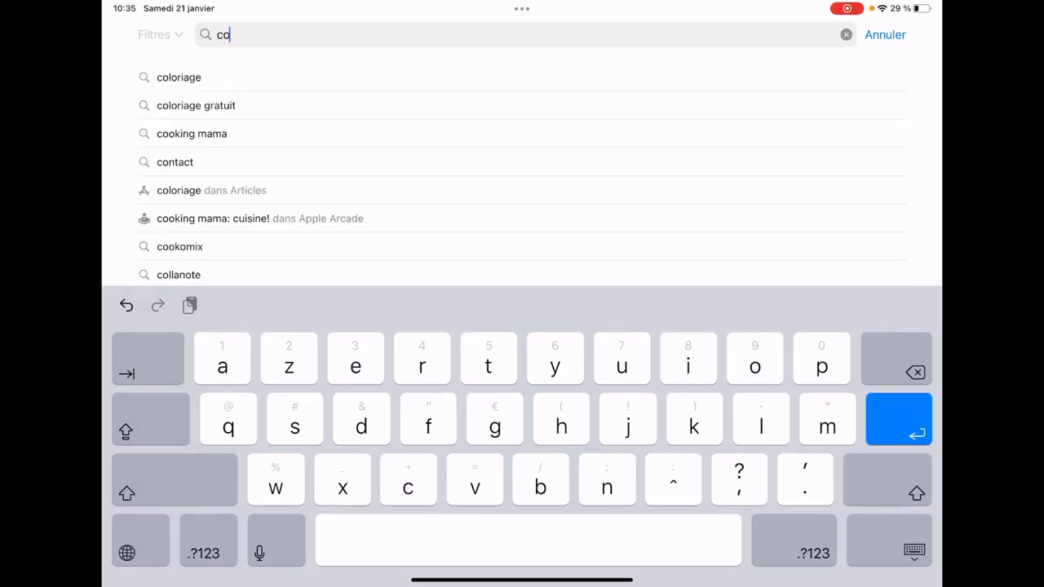
type("zyb")
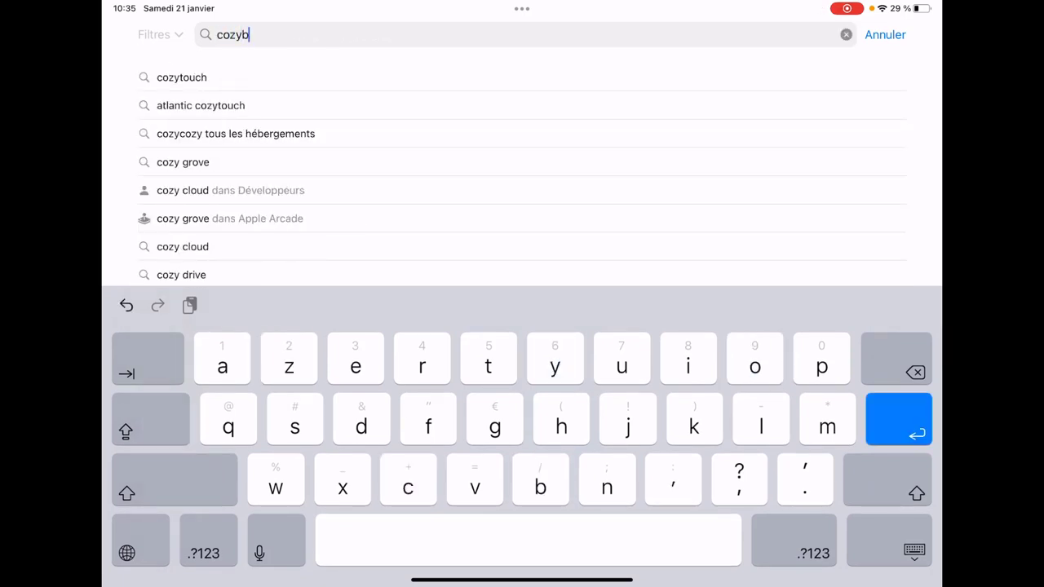
type("lan")
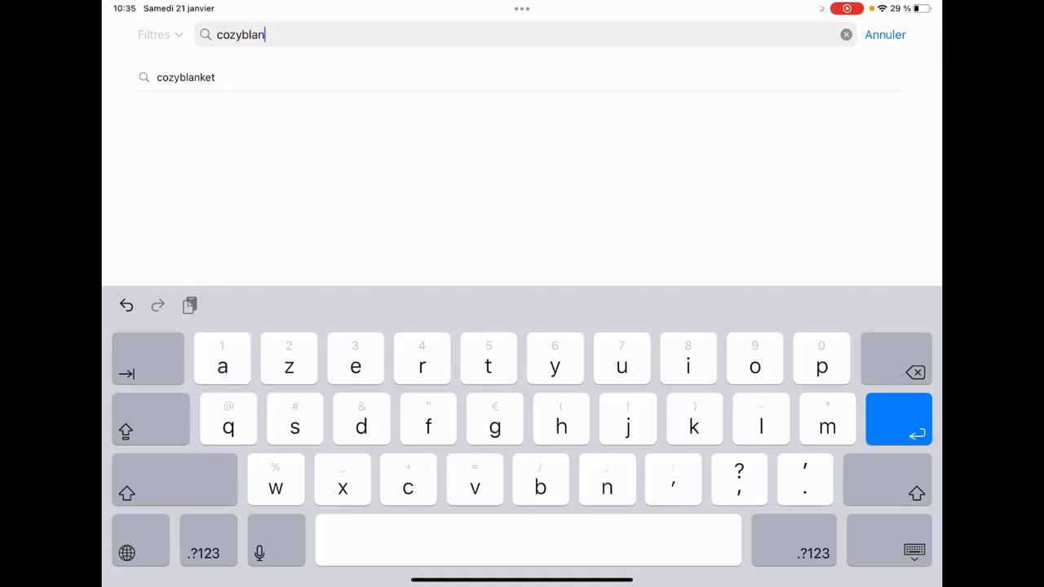
left_click(186, 76)
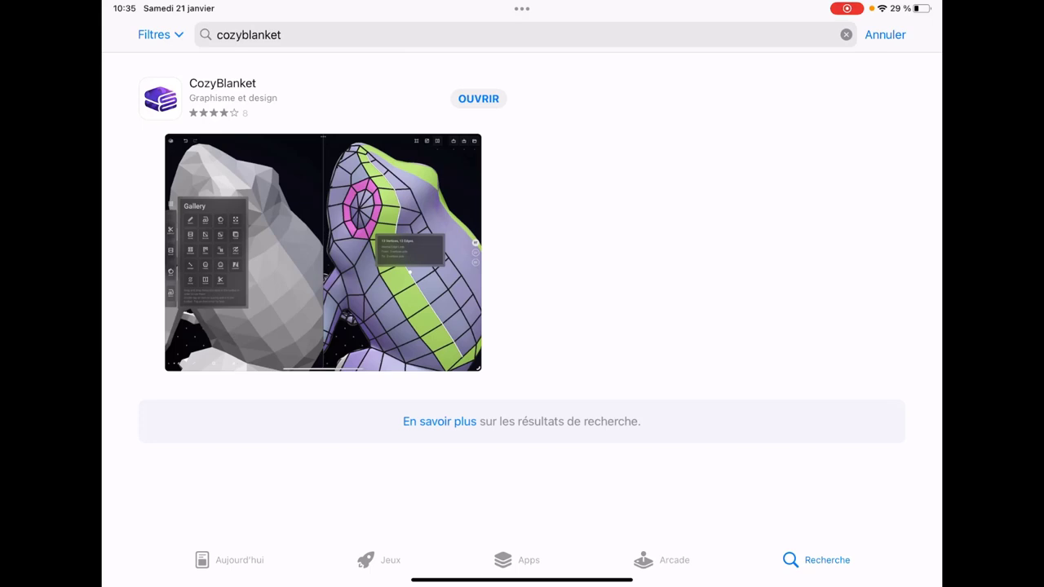
left_click(323, 253)
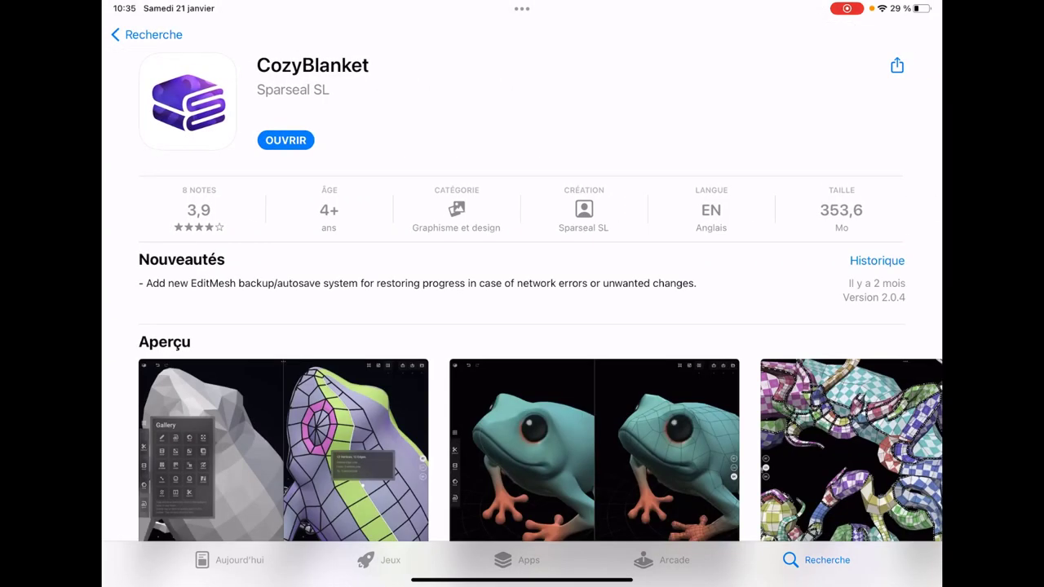
scroll(522, 326, "down", 2)
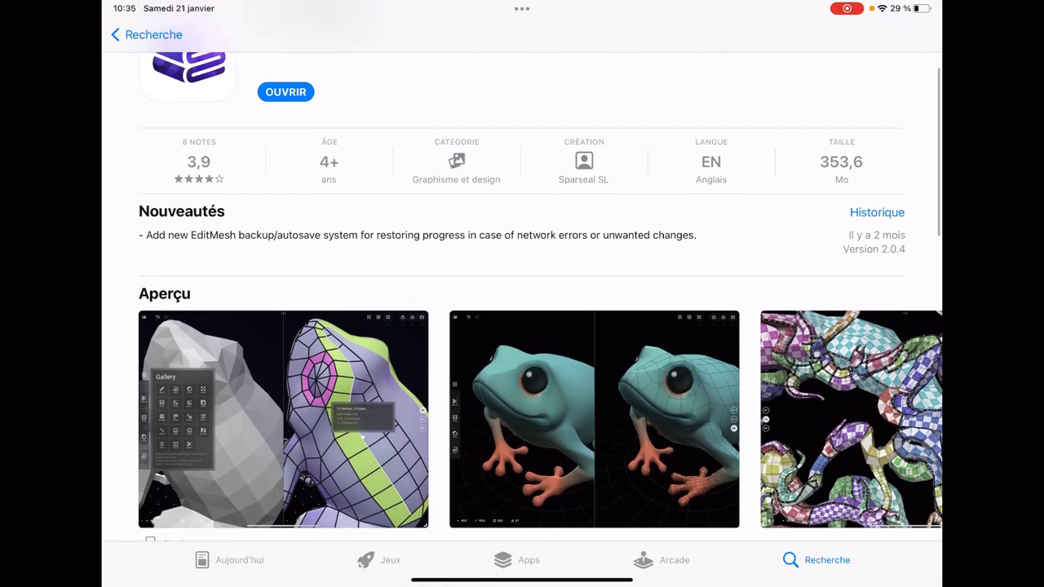
scroll(522, 327, "down", 5)
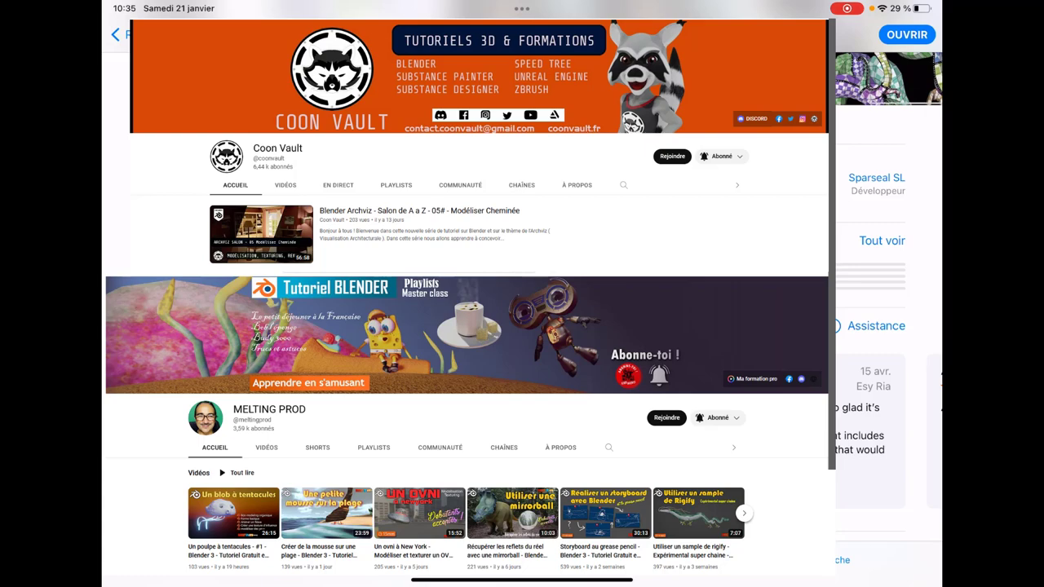
scroll(522, 326, "up", 10)
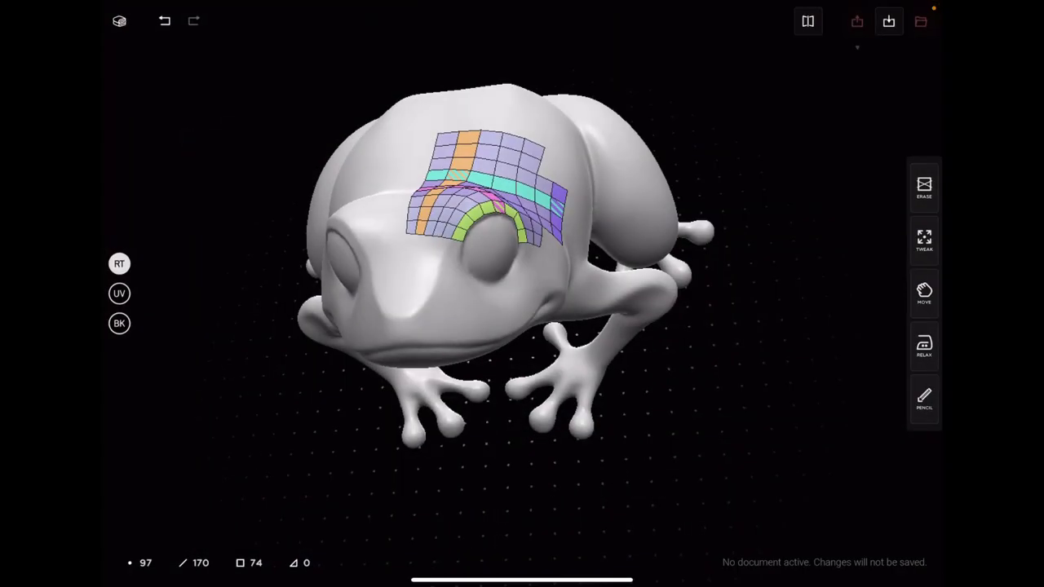
left_click_drag(522, 326, 620, 310)
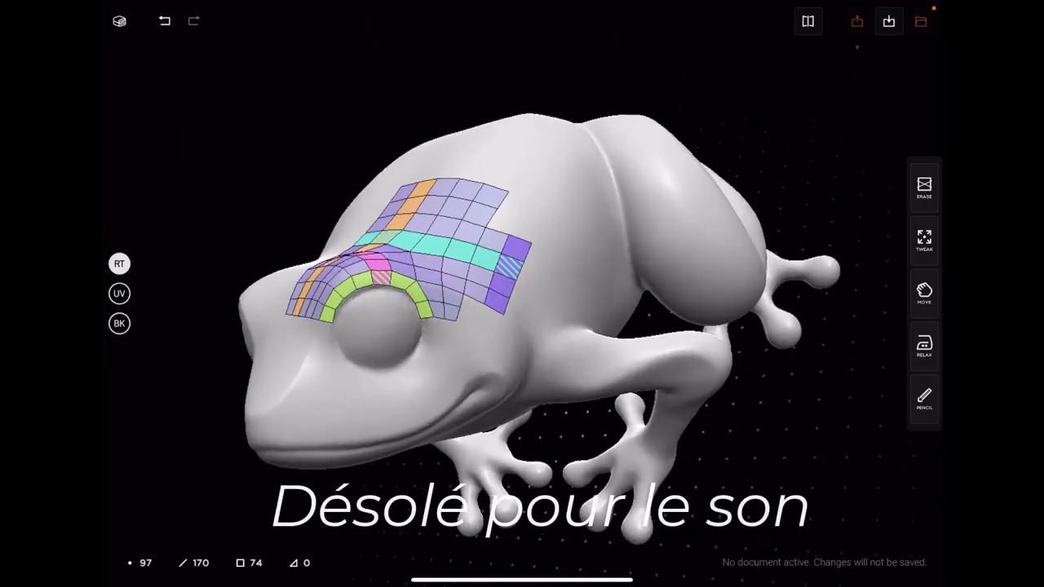
scroll(522, 294, "up", 5)
scroll(522, 294, "down", 10)
scroll(522, 293, "up", 5)
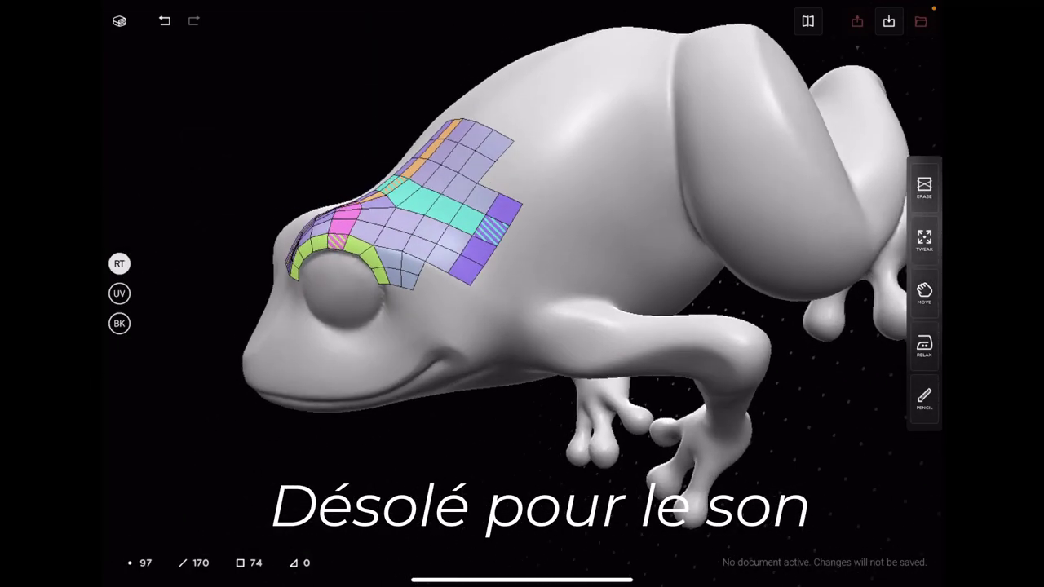
mouse_move(522, 326)
left_mouse_down()
mouse_move(376, 326)
mouse_move(538, 318)
mouse_move(457, 270)
mouse_move(522, 327)
mouse_move(424, 310)
mouse_move(490, 327)
mouse_move(571, 310)
mouse_move(505, 326)
left_mouse_up()
scroll(522, 293, "up", 5)
scroll(522, 293, "down", 5)
scroll(522, 293, "down", 3)
scroll(522, 294, "up", 8)
scroll(522, 293, "down", 5)
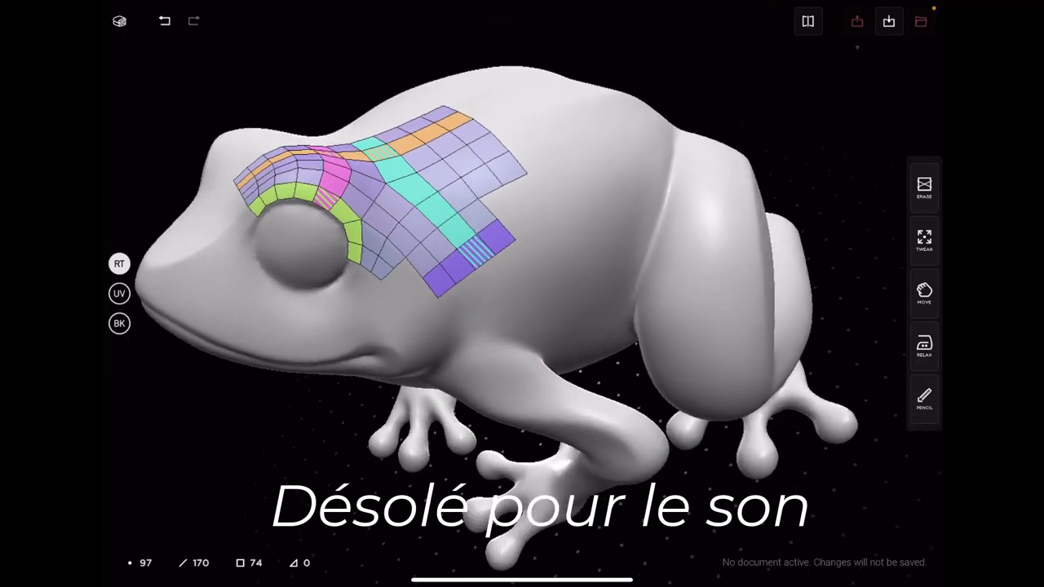
scroll(522, 293, "down", 3)
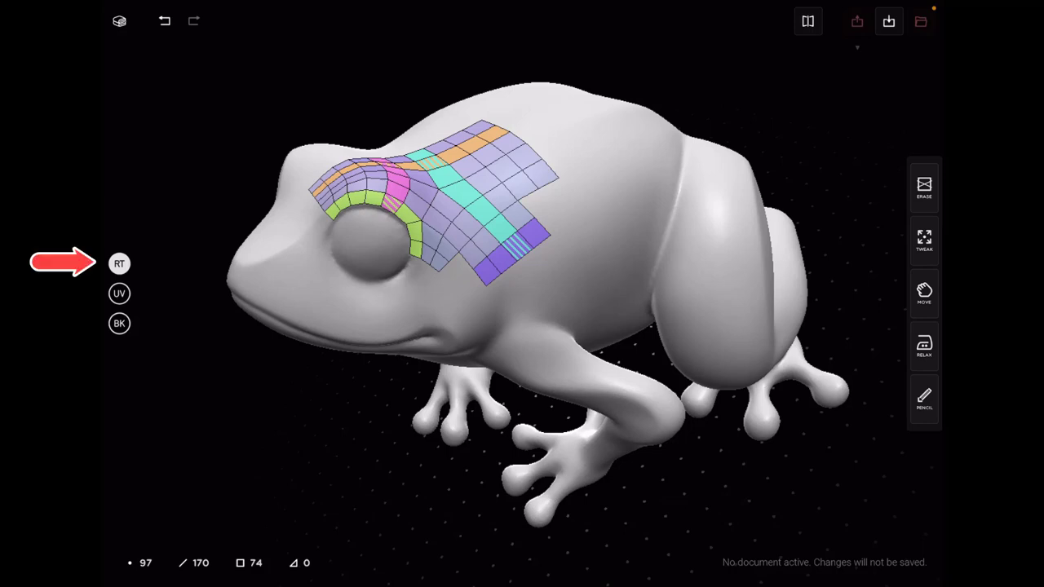
left_click(119, 294)
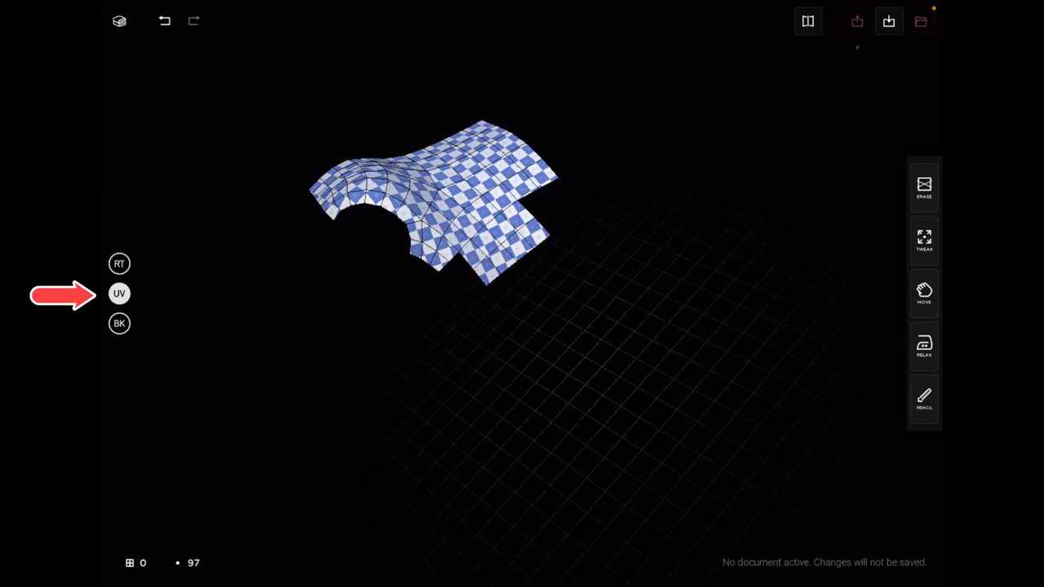
left_click(119, 324)
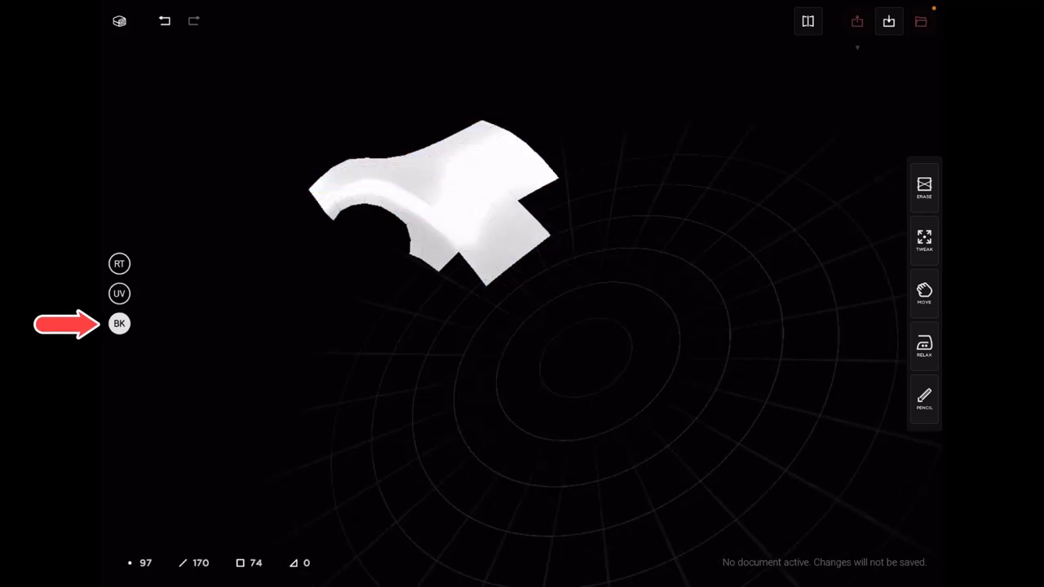
left_click(119, 323)
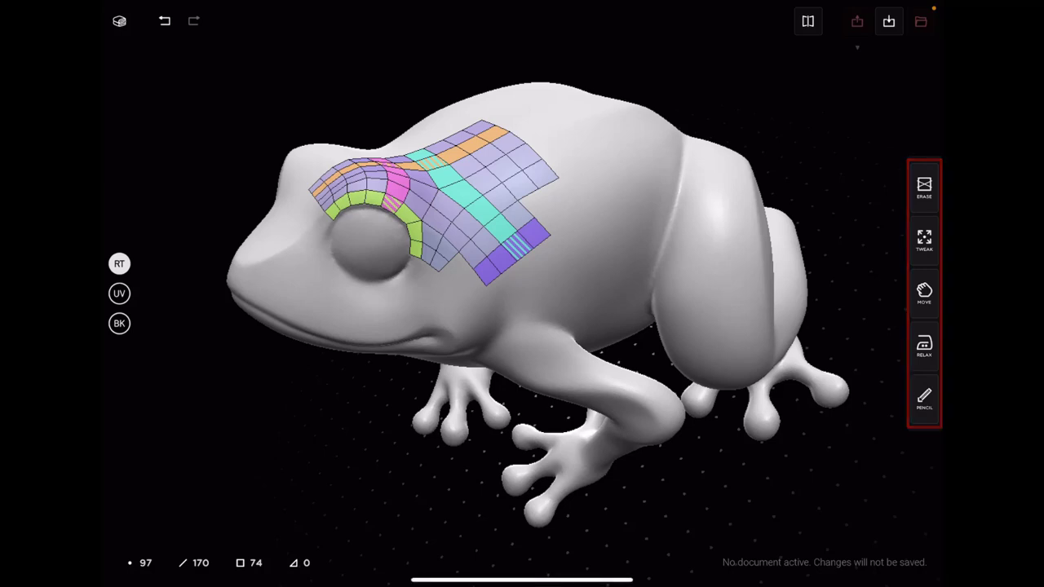
Draw new quads extending the patch rightward along its top, lower and right edges.
scroll(693, 204, "up", 3)
scroll(693, 204, "up", 5)
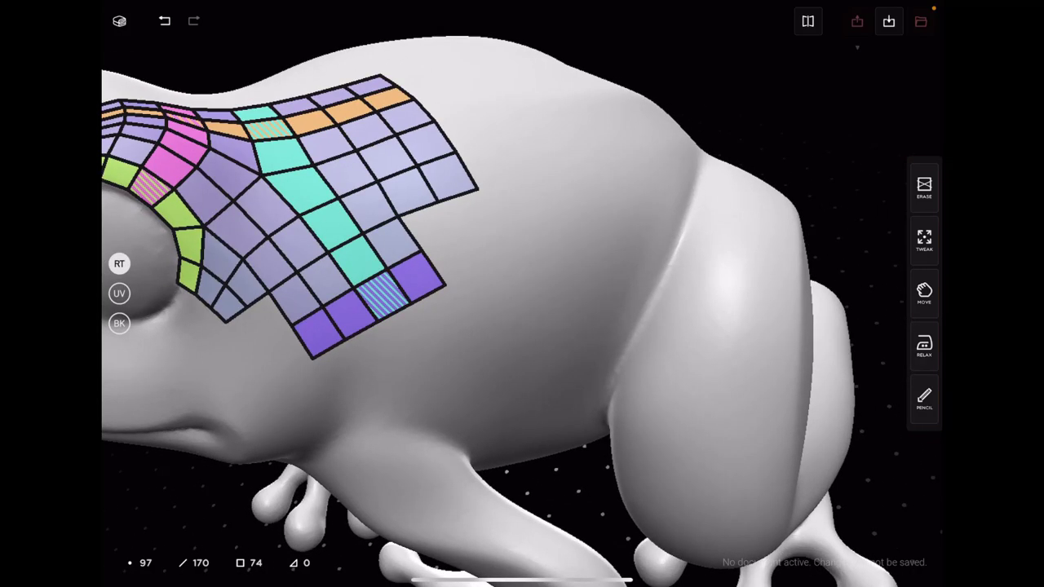
left_click_drag(445, 284, 495, 267)
mouse_move(495, 221)
left_mouse_down()
mouse_move(477, 192)
mouse_move(574, 157)
left_mouse_up()
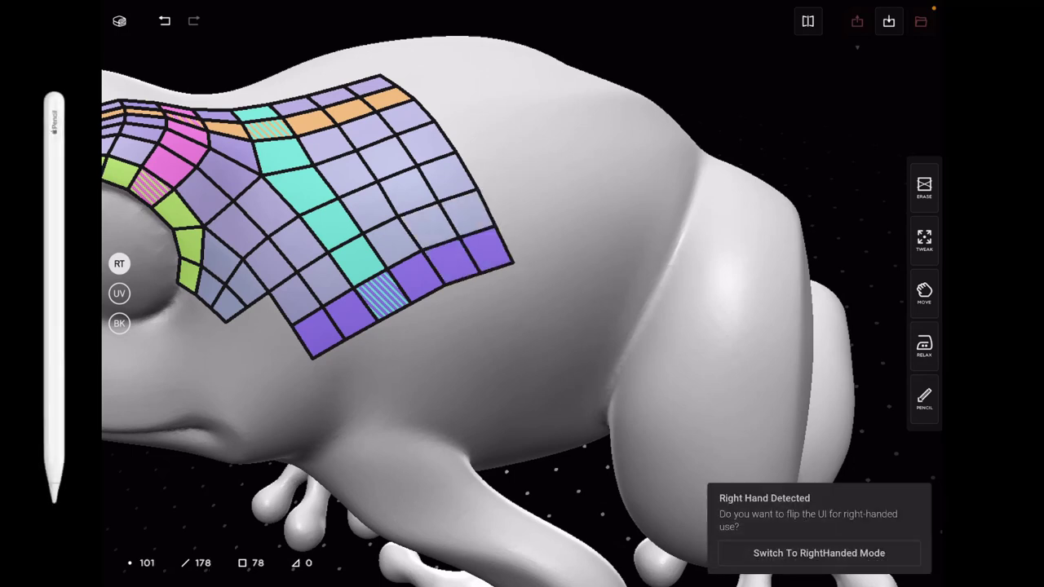
left_click_drag(512, 259, 571, 156)
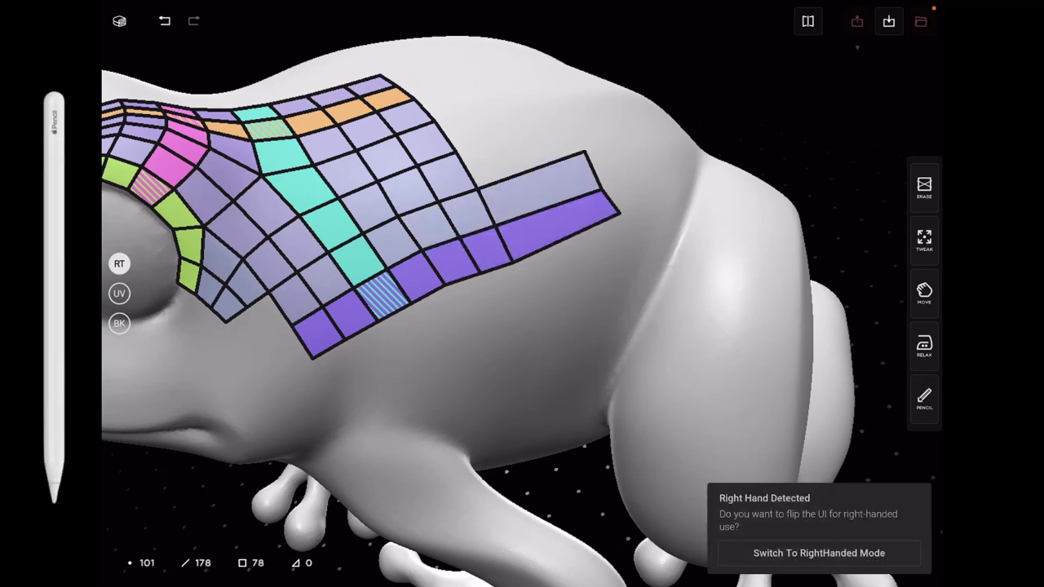
left_click_drag(454, 118, 584, 154)
left_click_drag(389, 73, 526, 43)
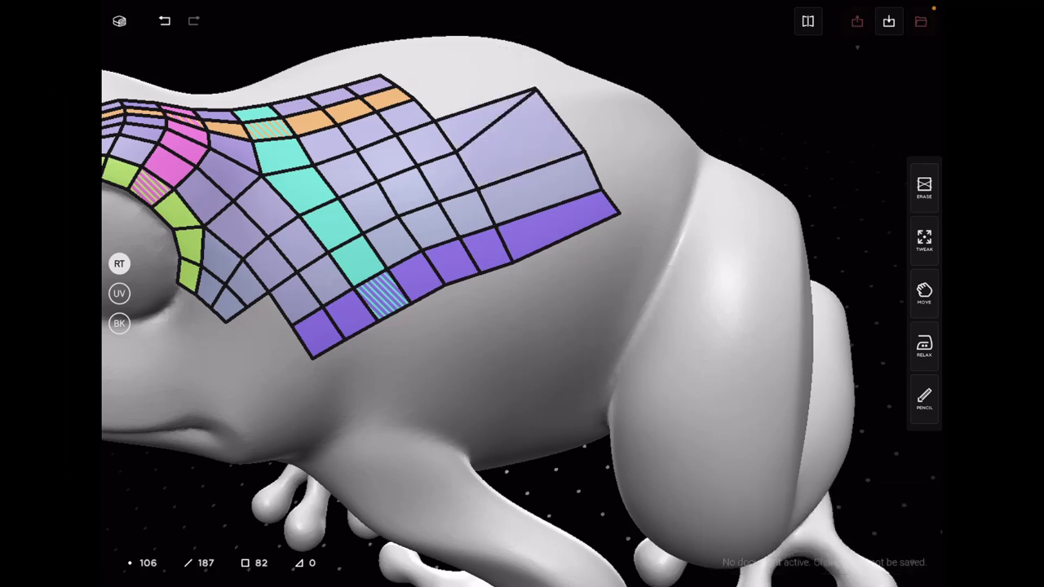
left_click_drag(455, 152, 536, 90)
left_click_drag(460, 149, 534, 92)
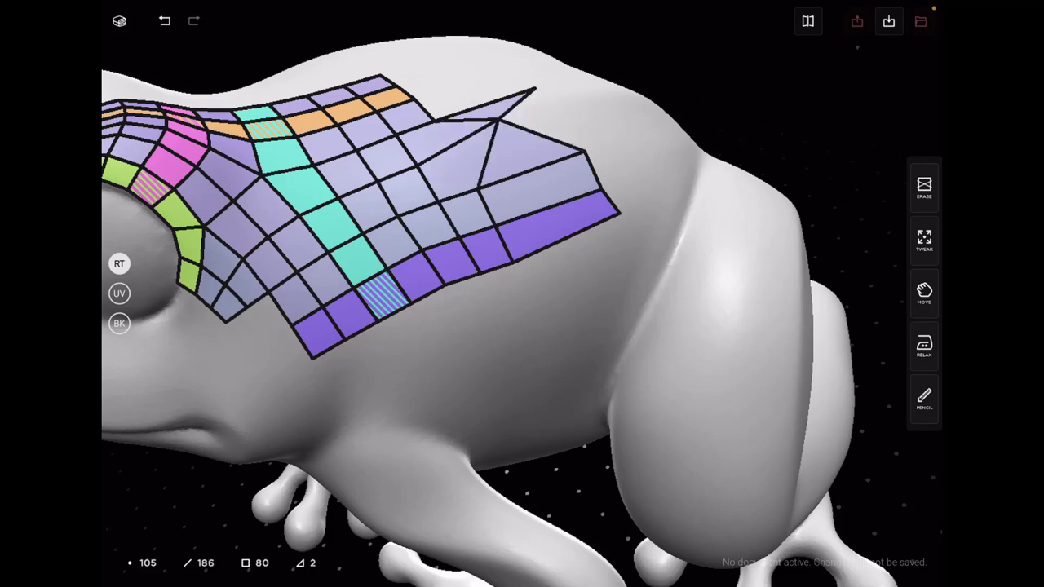
left_click_drag(515, 265, 642, 280)
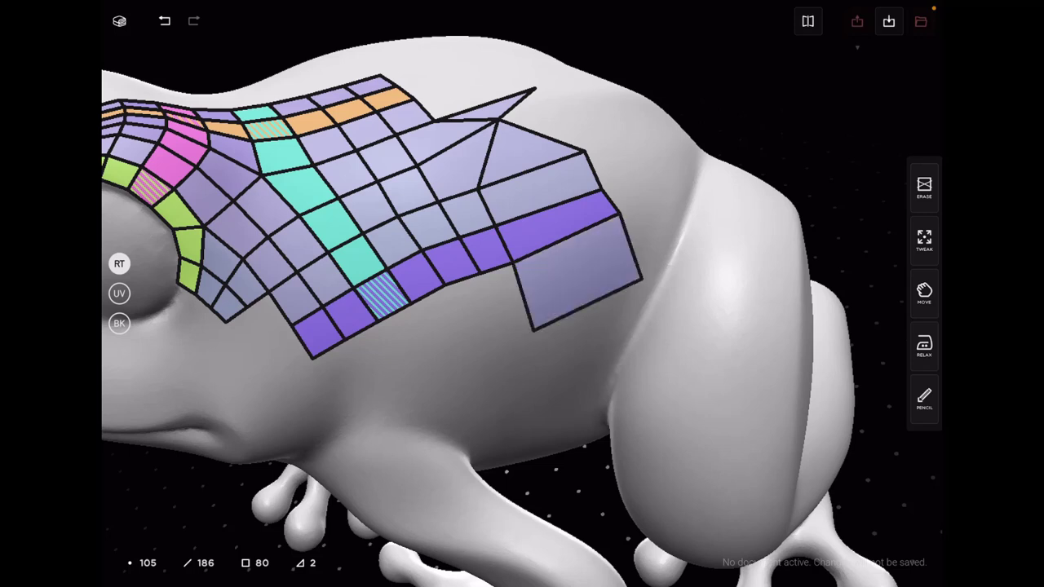
Erase the stray triangular spike and leftover triangle, then fill the top-right gap with quads.
left_click_drag(507, 110, 473, 139)
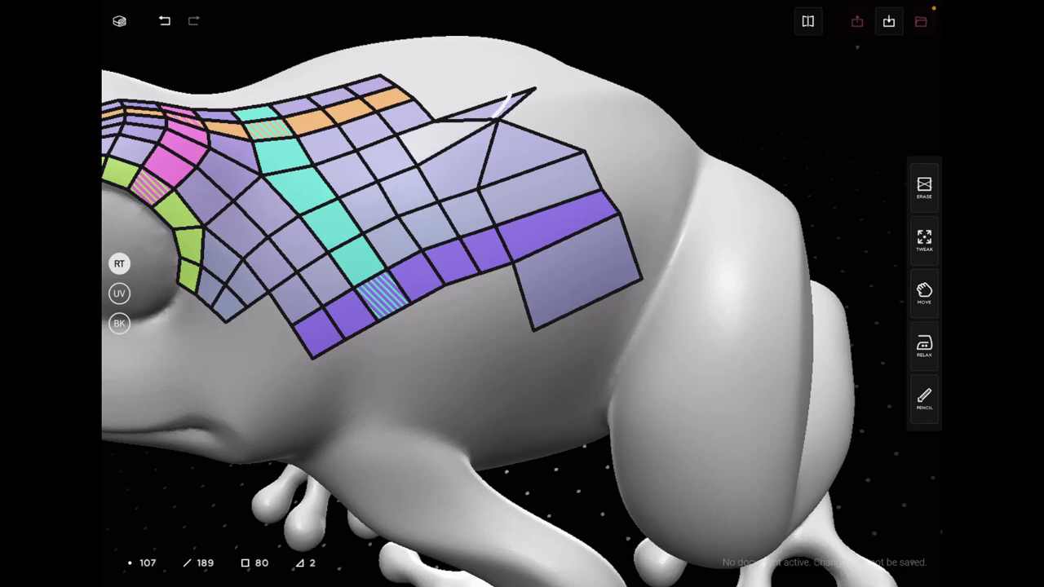
left_click_drag(506, 137, 478, 168)
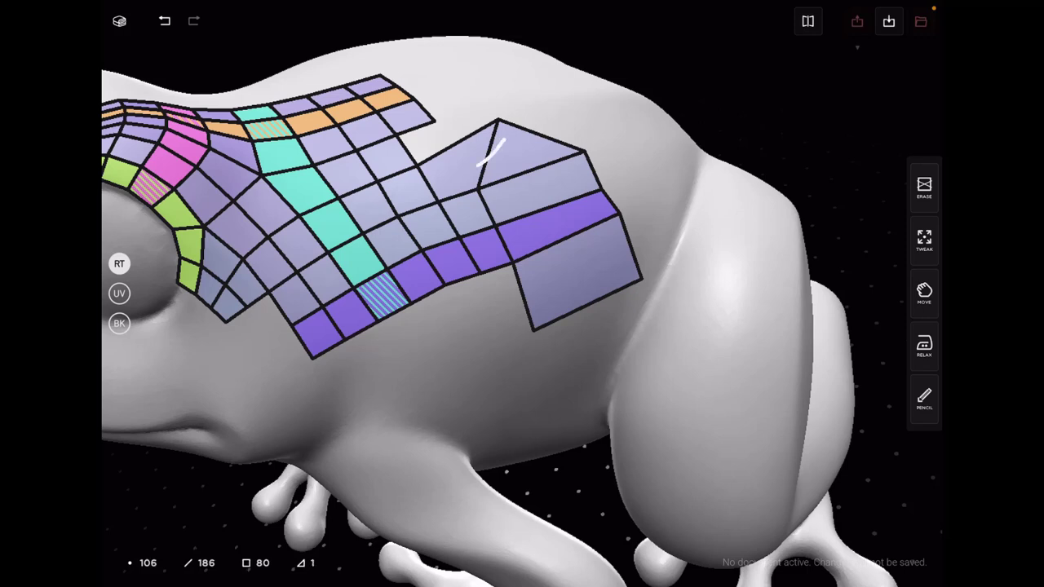
left_click_drag(530, 137, 494, 163)
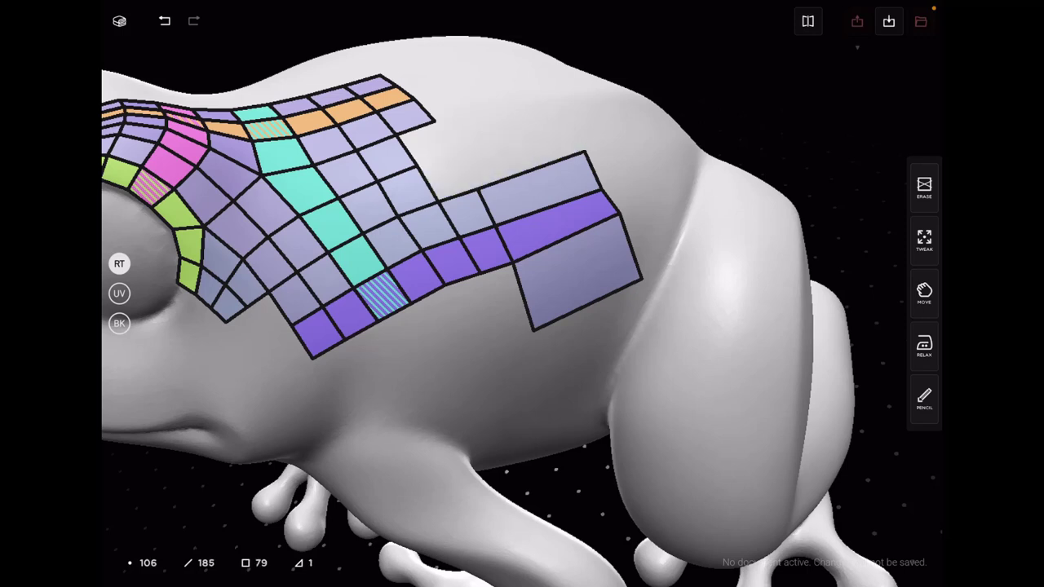
left_click_drag(504, 91, 434, 120)
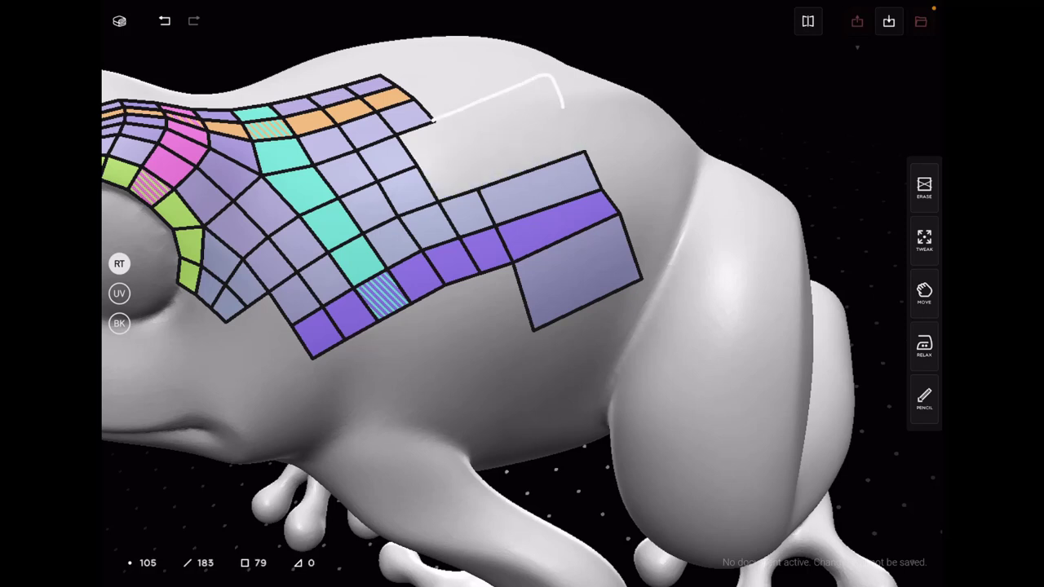
left_click_drag(563, 107, 580, 147)
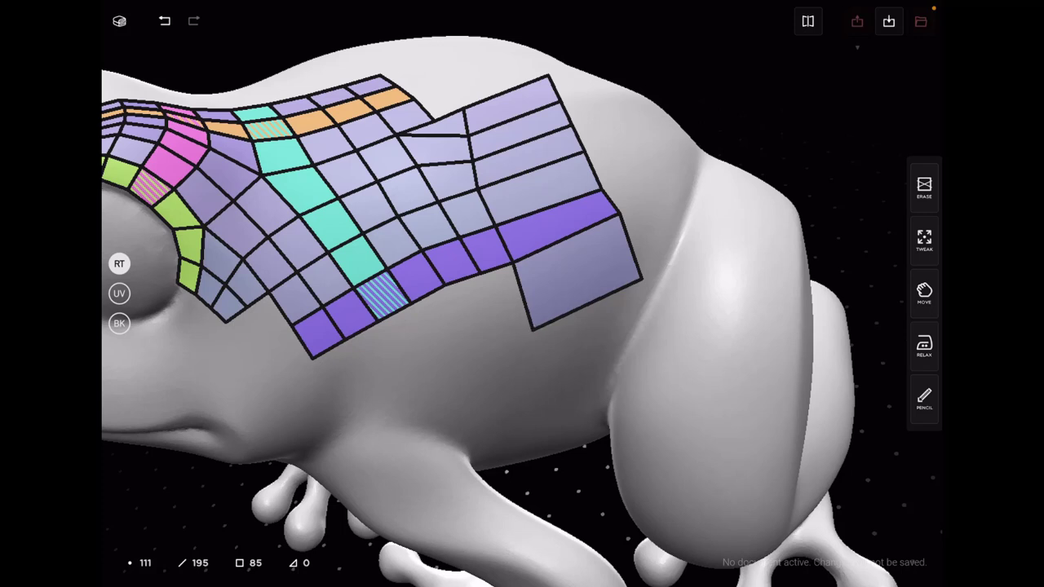
Reshape the lower-right quad's corner and add quads with an edge loop down the frog's side.
mouse_move(531, 330)
left_mouse_down()
mouse_move(501, 326)
mouse_move(539, 331)
left_mouse_up()
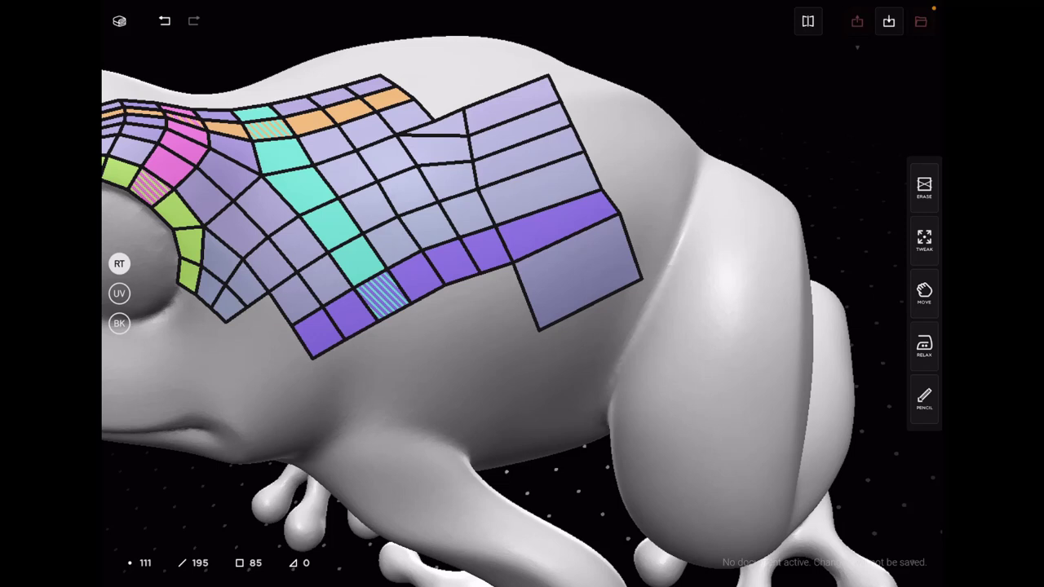
left_click_drag(312, 357, 538, 330)
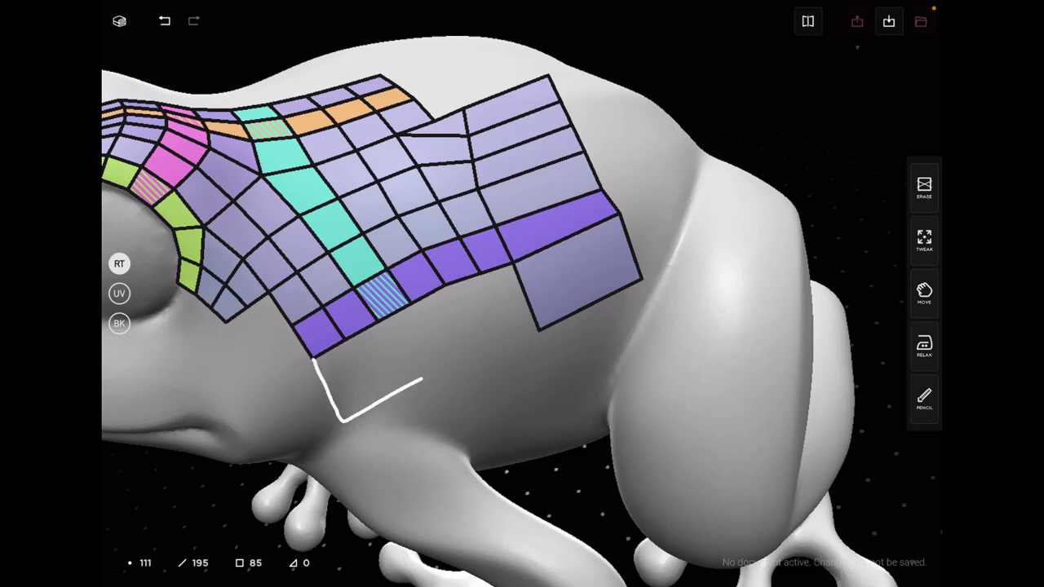
left_click_drag(324, 388, 410, 344)
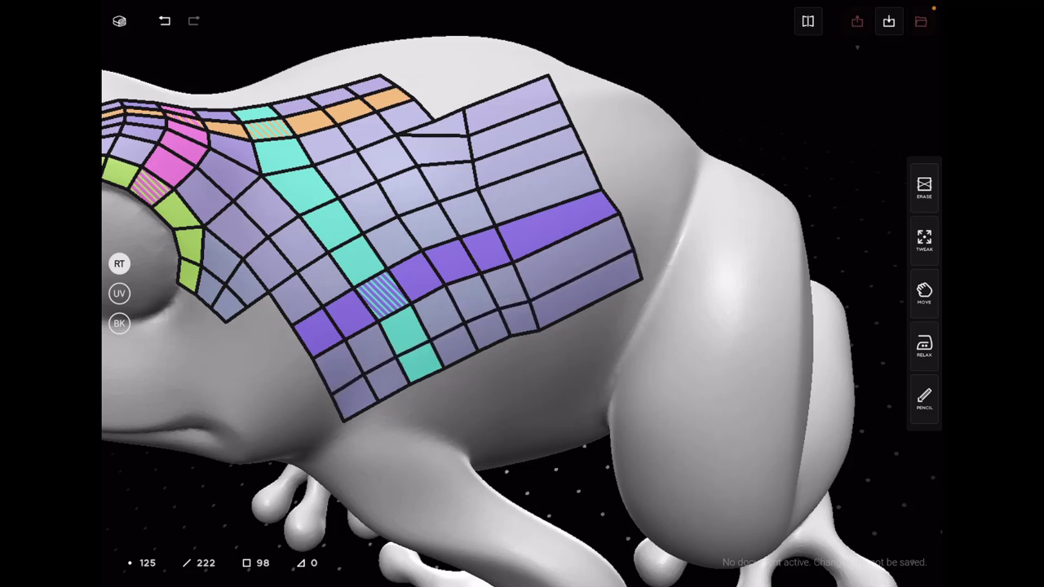
Undo the last edit, widen the green strip's upper face and fill its gap to the lavender patch.
left_click(163, 20)
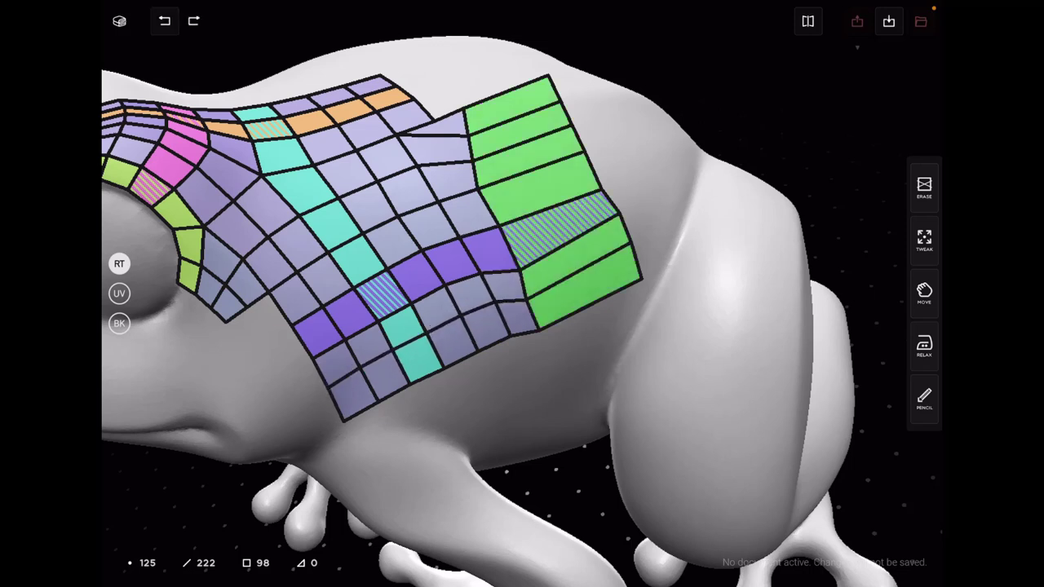
scroll(523, 294, "down", 5)
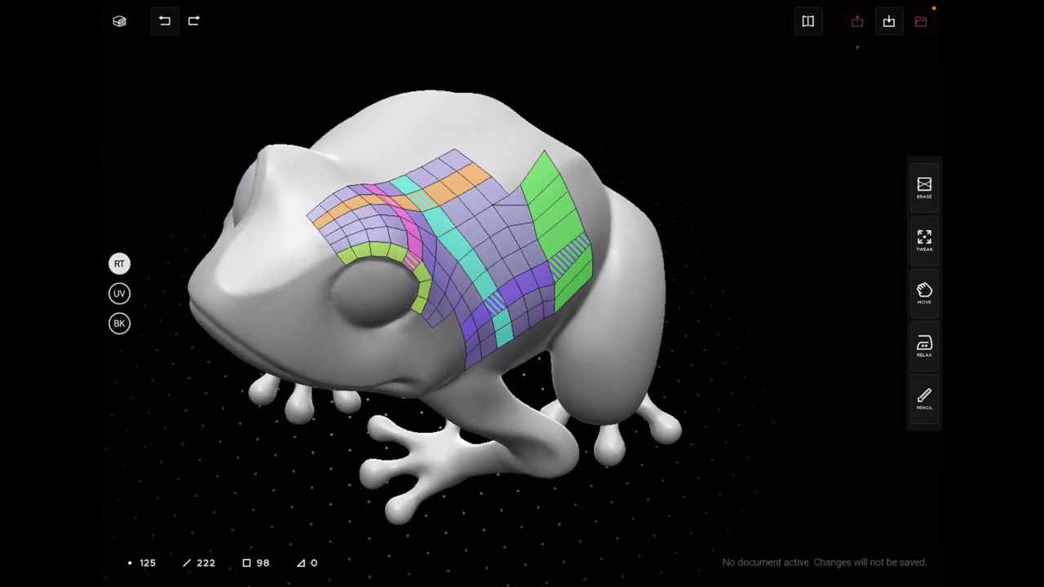
left_click_drag(456, 327, 571, 310)
scroll(522, 294, "up", 10)
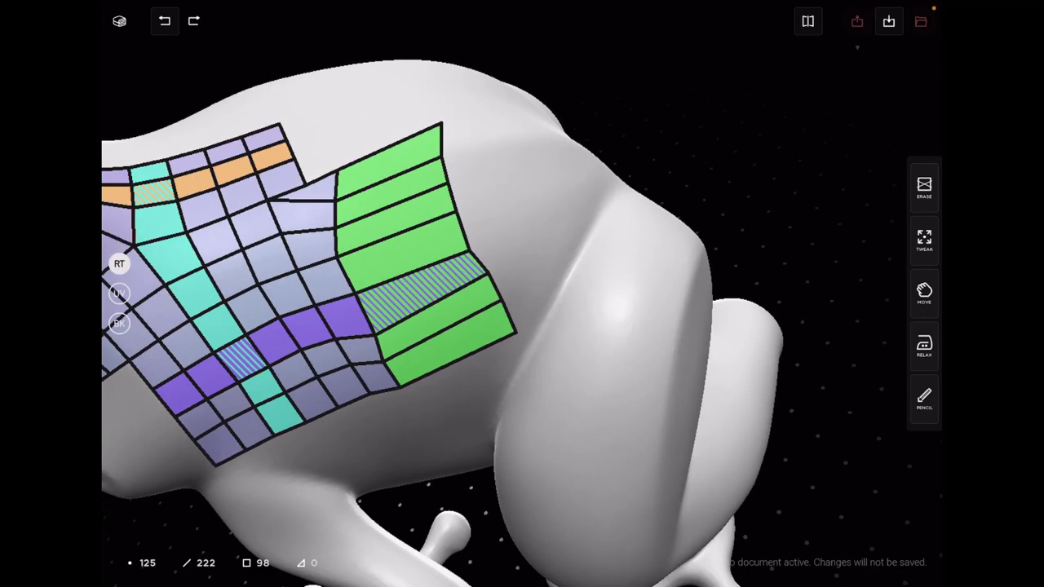
mouse_move(419, 235)
left_mouse_down()
mouse_move(397, 259)
mouse_move(429, 238)
left_mouse_up()
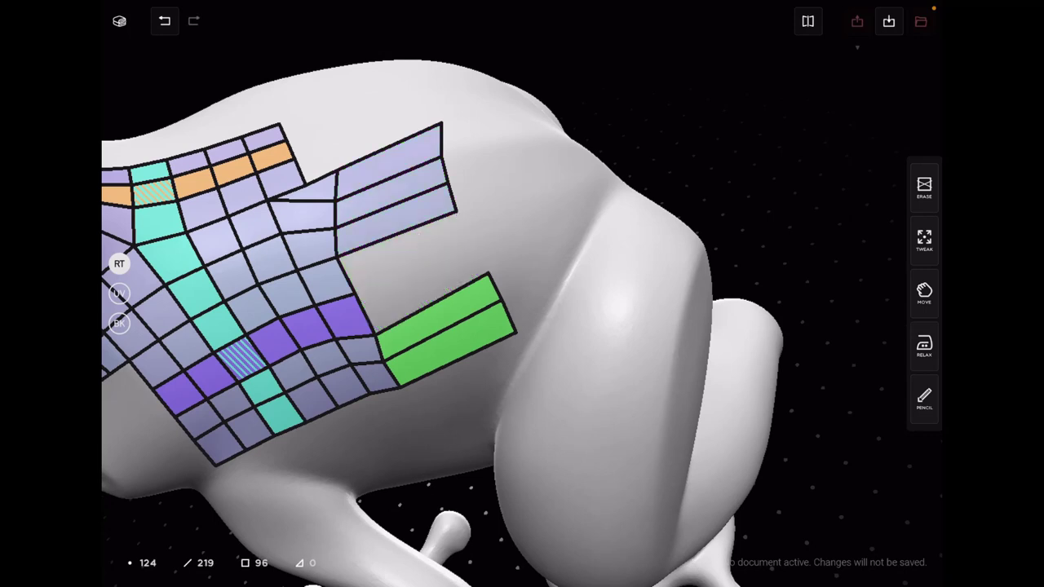
mouse_move(488, 275)
left_mouse_down()
mouse_move(469, 242)
mouse_move(476, 221)
mouse_move(455, 214)
left_mouse_up()
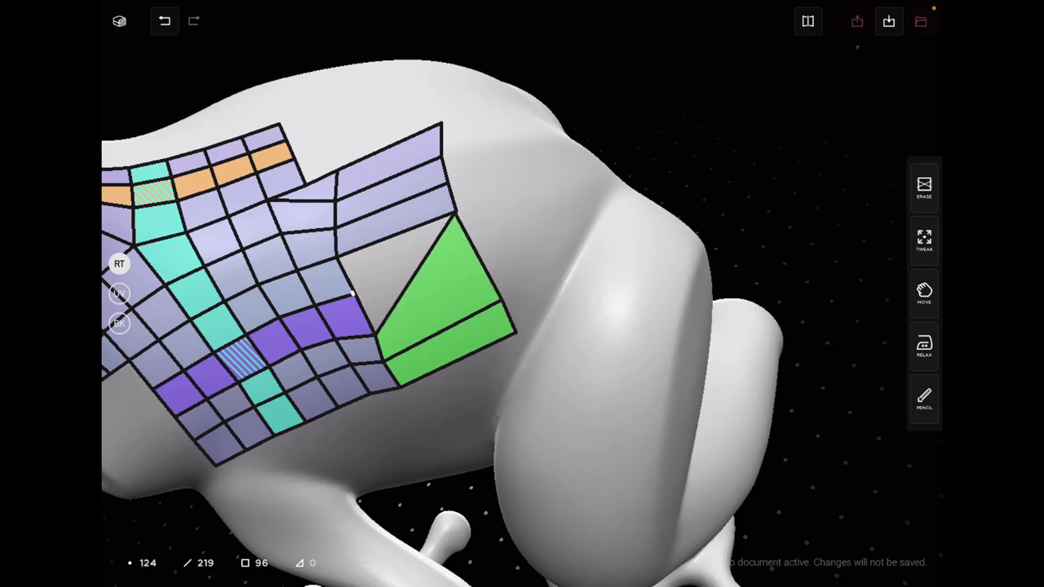
left_click_drag(352, 292, 454, 215)
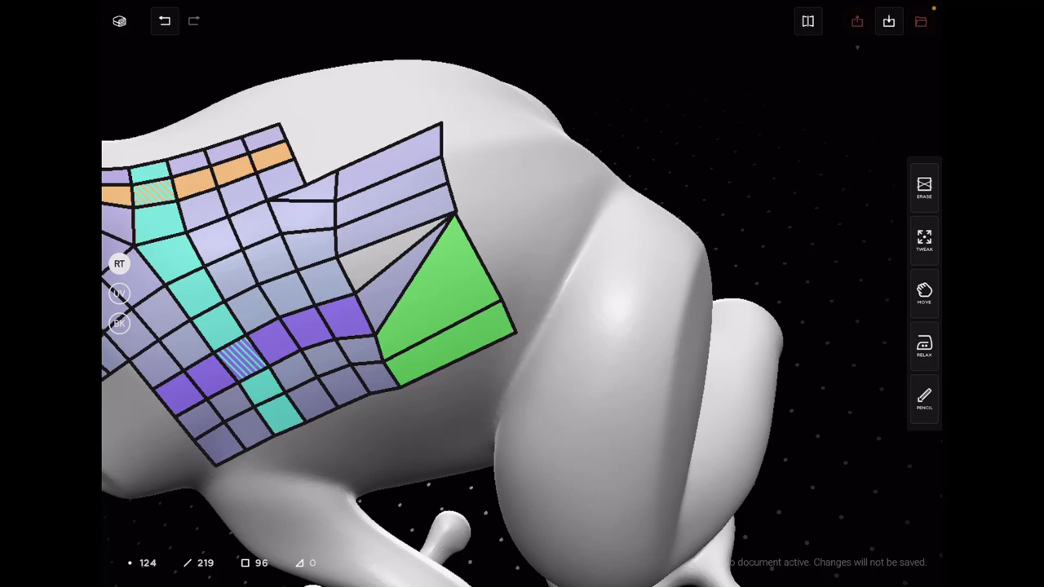
mouse_move(522, 326)
left_mouse_down()
mouse_move(693, 285)
mouse_move(497, 322)
mouse_move(465, 318)
left_mouse_up()
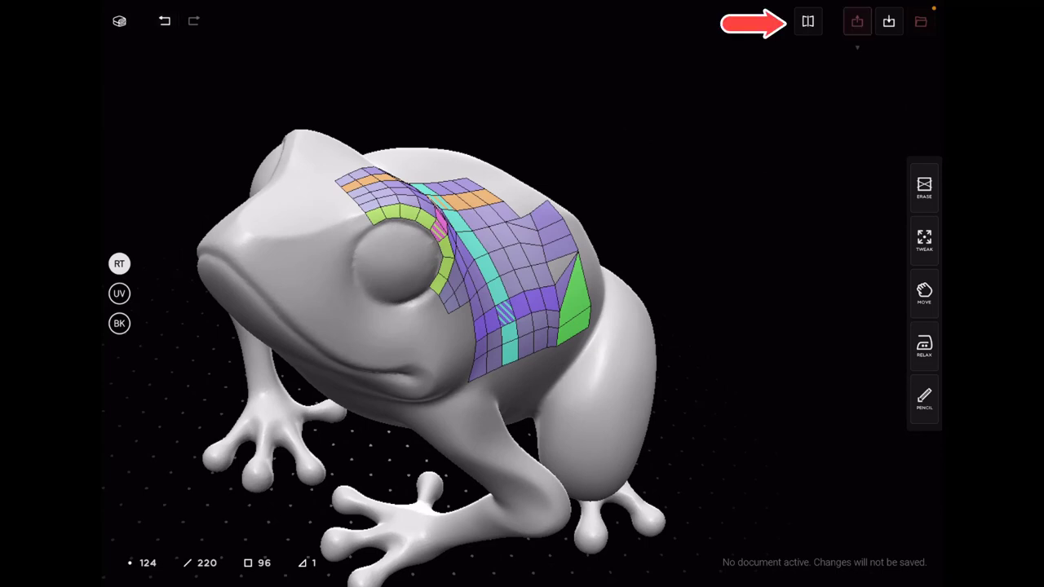
left_click(808, 22)
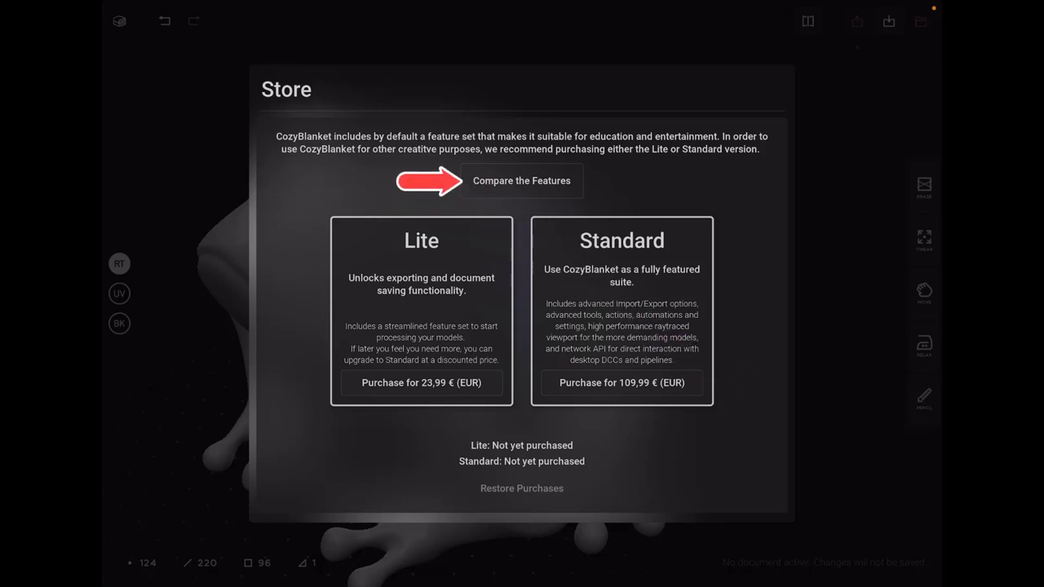
left_click(522, 180)
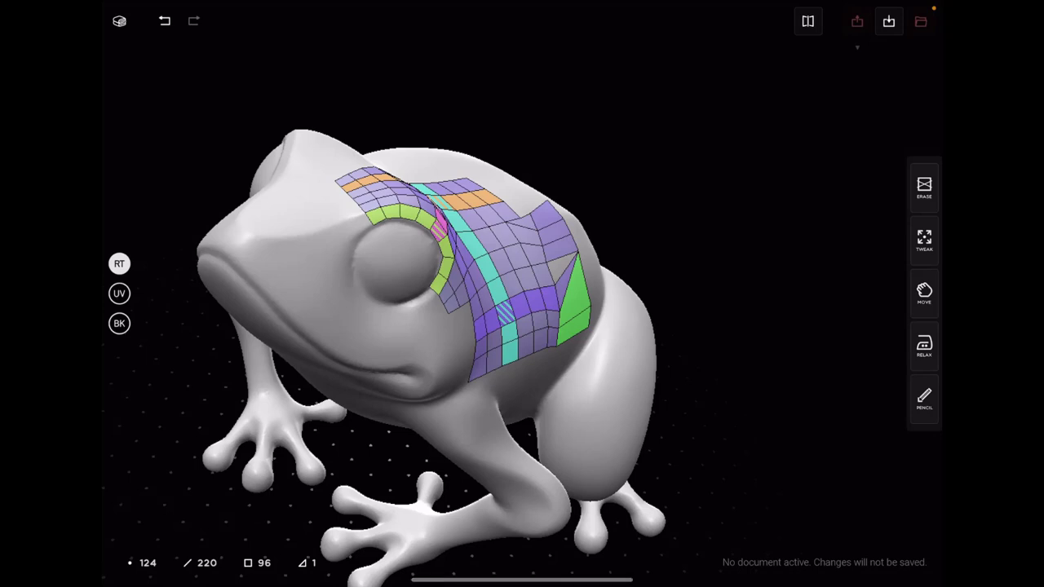
Import the Skull OBJ model from the Files picker in place of the frog.
left_click(889, 22)
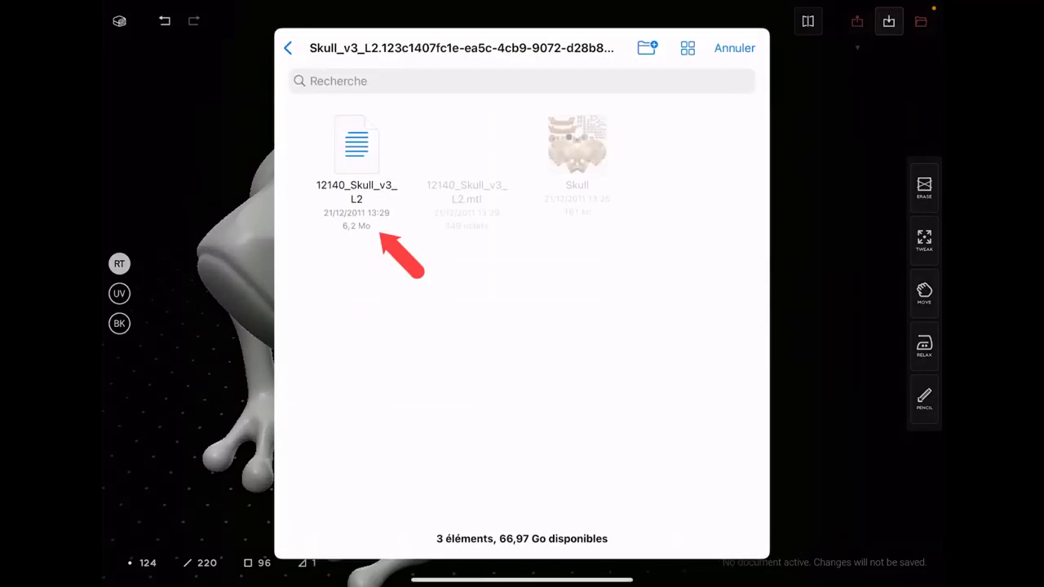
left_click(356, 144)
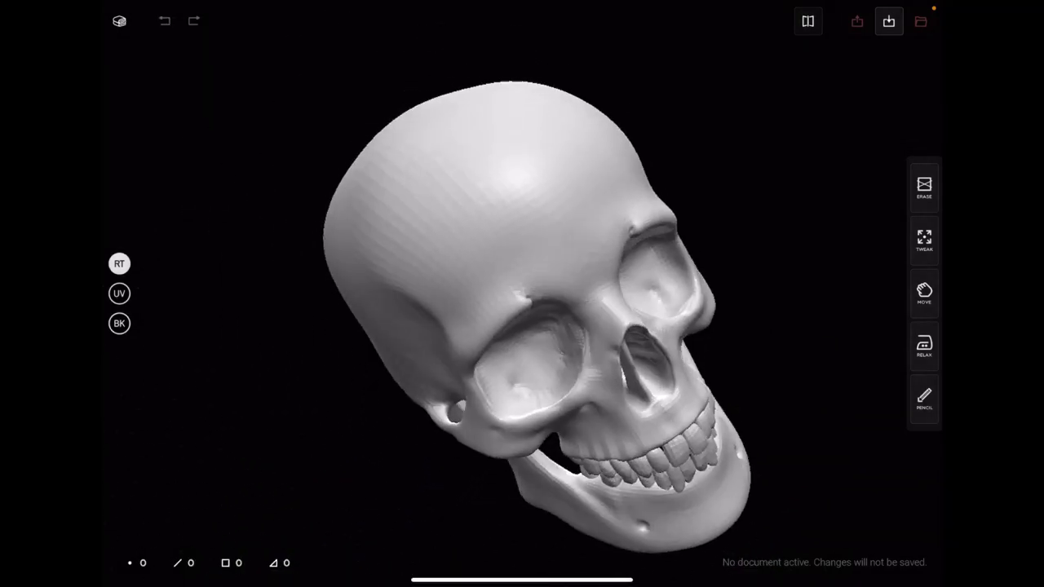
Draw two rows of three quads on the skull's forehead.
mouse_move(441, 184)
left_mouse_down()
mouse_move(478, 241)
mouse_move(502, 188)
mouse_move(555, 193)
mouse_move(540, 248)
left_mouse_up()
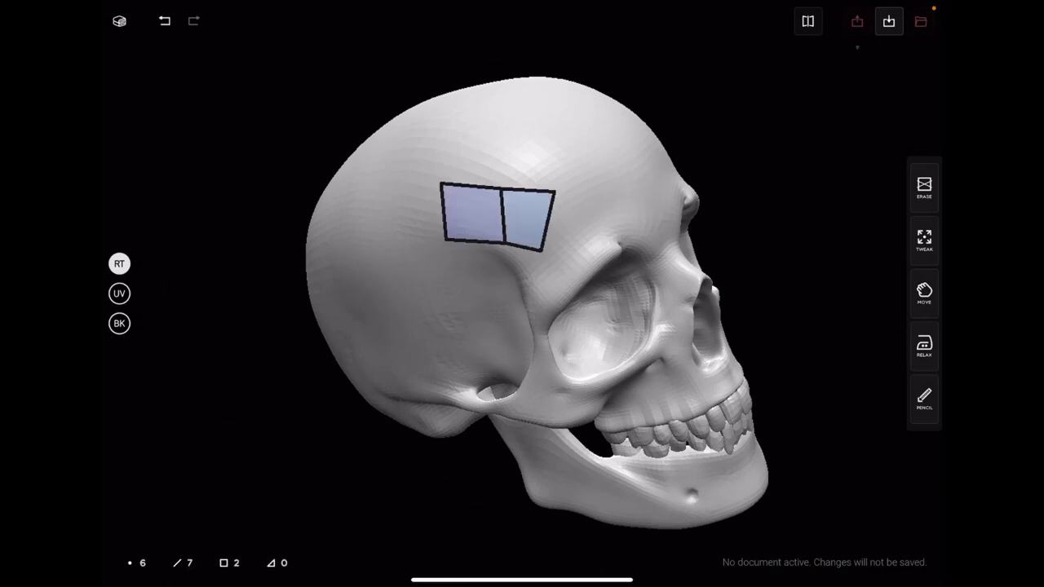
mouse_move(555, 192)
left_mouse_down()
mouse_move(589, 209)
mouse_move(564, 259)
left_mouse_up()
left_click_drag(440, 210, 583, 227)
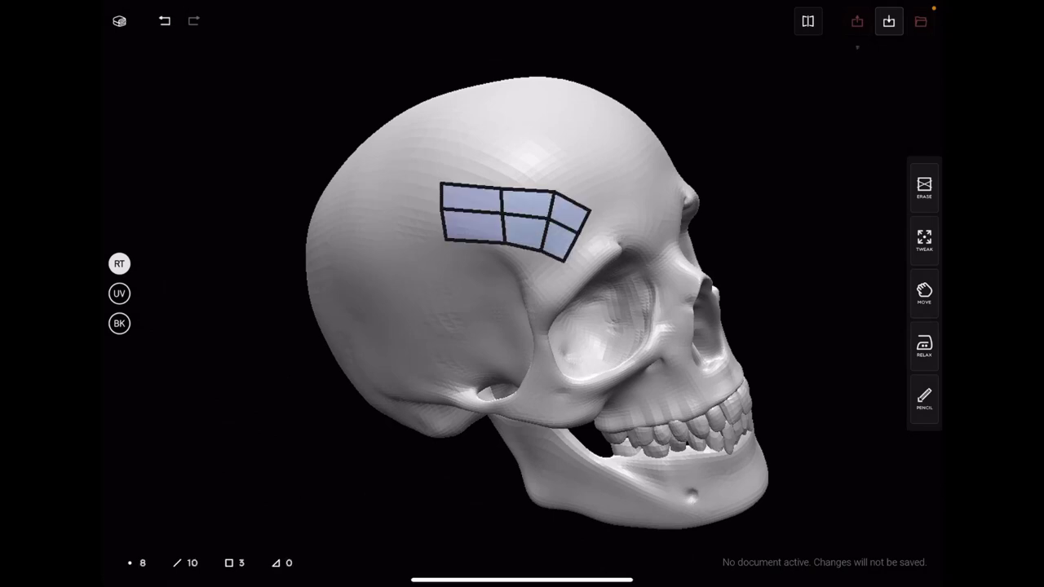
mouse_move(445, 243)
left_mouse_down()
mouse_move(439, 273)
mouse_move(557, 285)
left_mouse_up()
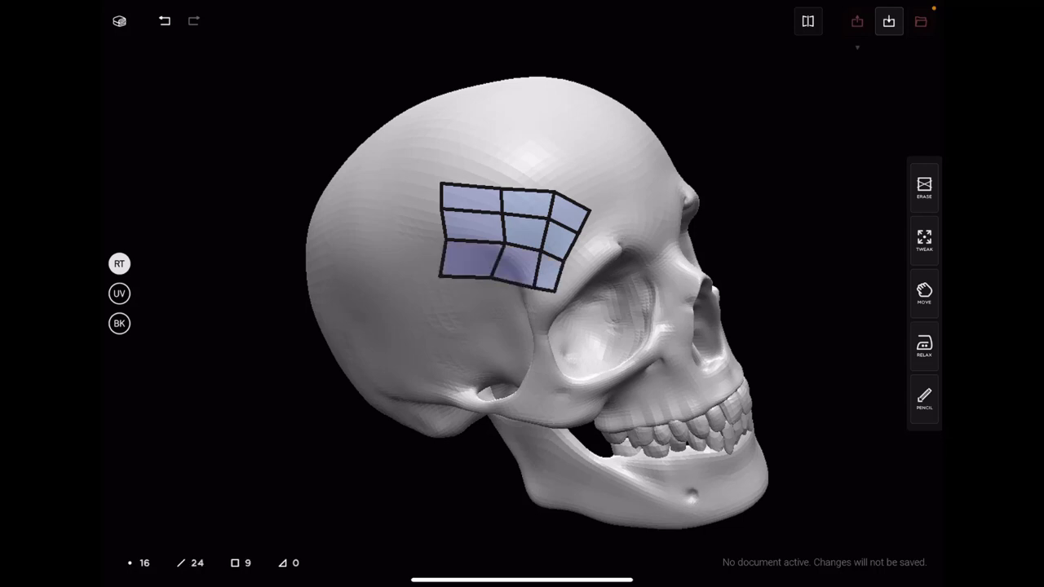
scroll(612, 286, "up", 2)
scroll(612, 286, "up", 3)
scroll(612, 286, "up", 3)
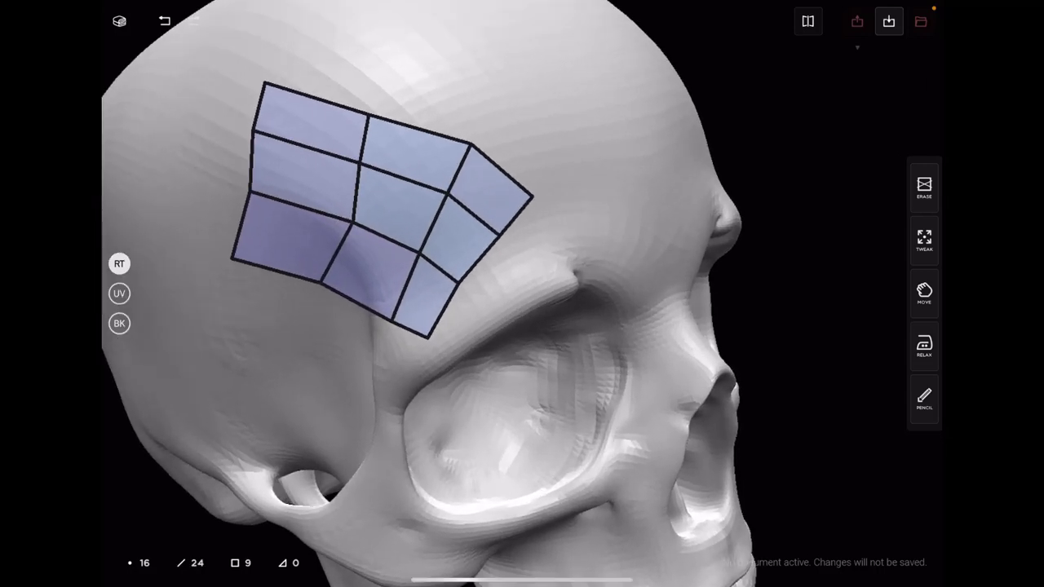
Turn on mirror symmetry, add a quad on the patch's right edge and check the mirrored copy.
left_click(807, 21)
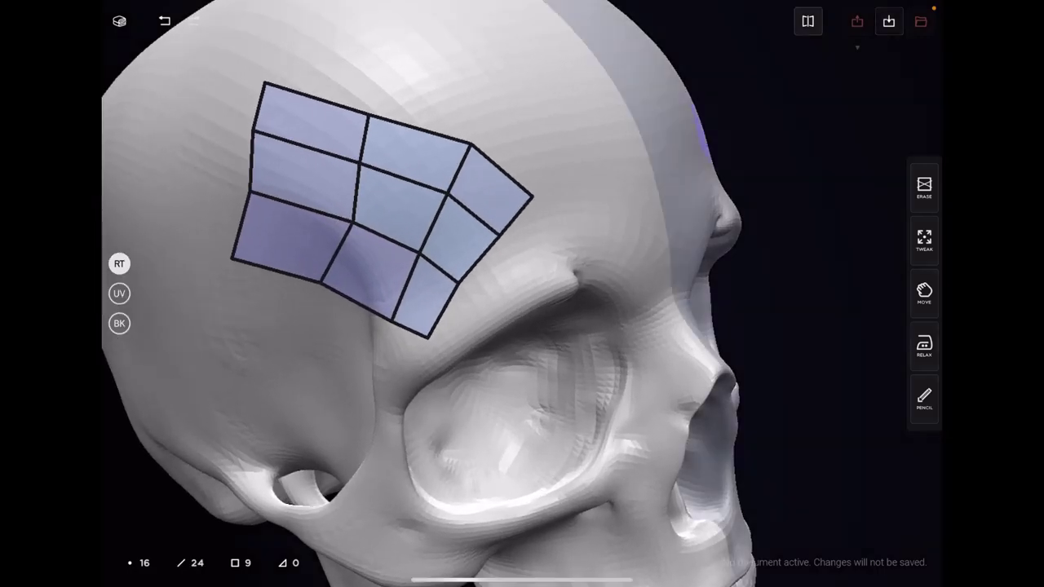
left_click_drag(489, 327, 620, 334)
mouse_move(539, 194)
left_mouse_down()
mouse_move(599, 170)
mouse_move(571, 230)
mouse_move(545, 214)
left_mouse_up()
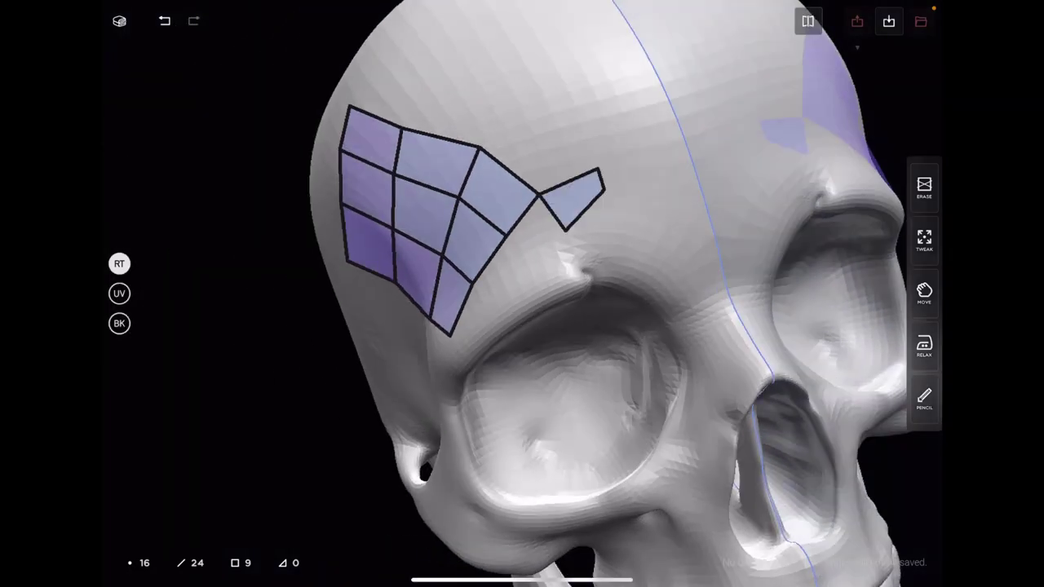
mouse_move(490, 326)
left_mouse_down()
mouse_move(571, 326)
mouse_move(416, 277)
left_mouse_up()
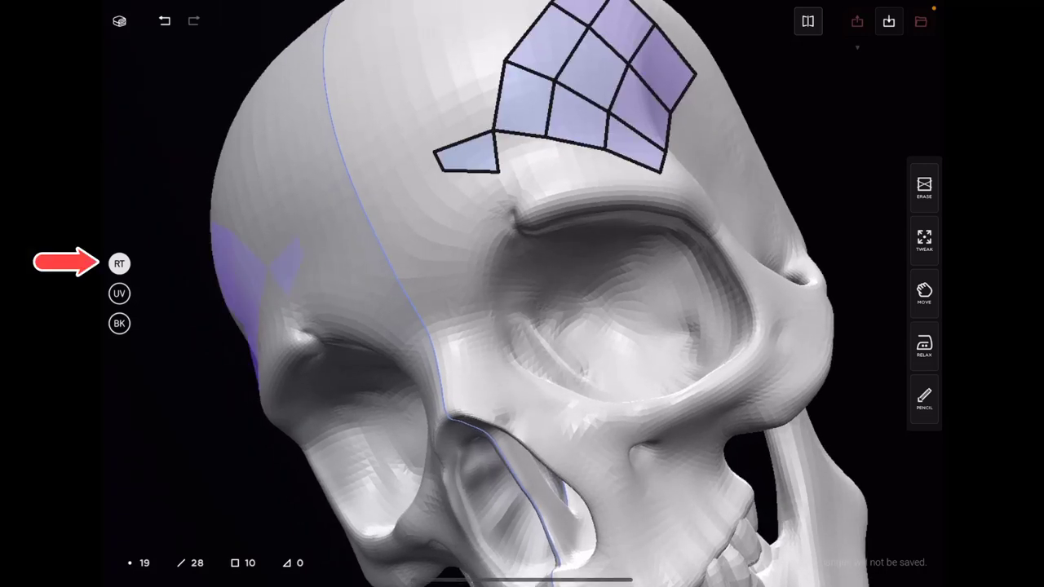
Turn on split view and add quads upward from the forehead patch, reaching 13 faces.
left_click(119, 263)
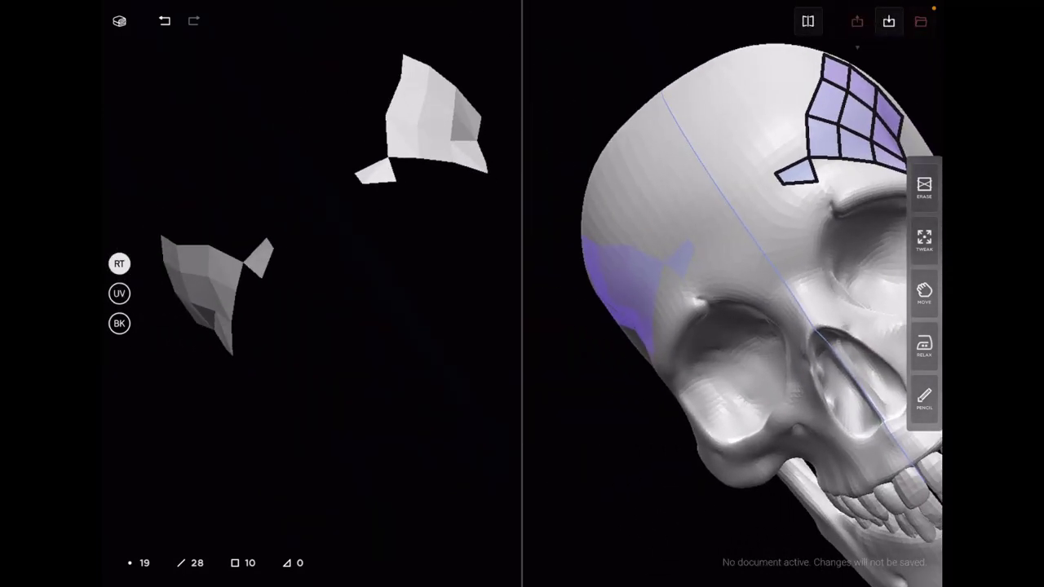
mouse_move(775, 175)
left_mouse_down()
mouse_move(757, 105)
mouse_move(811, 113)
mouse_move(781, 64)
mouse_move(823, 58)
left_mouse_up()
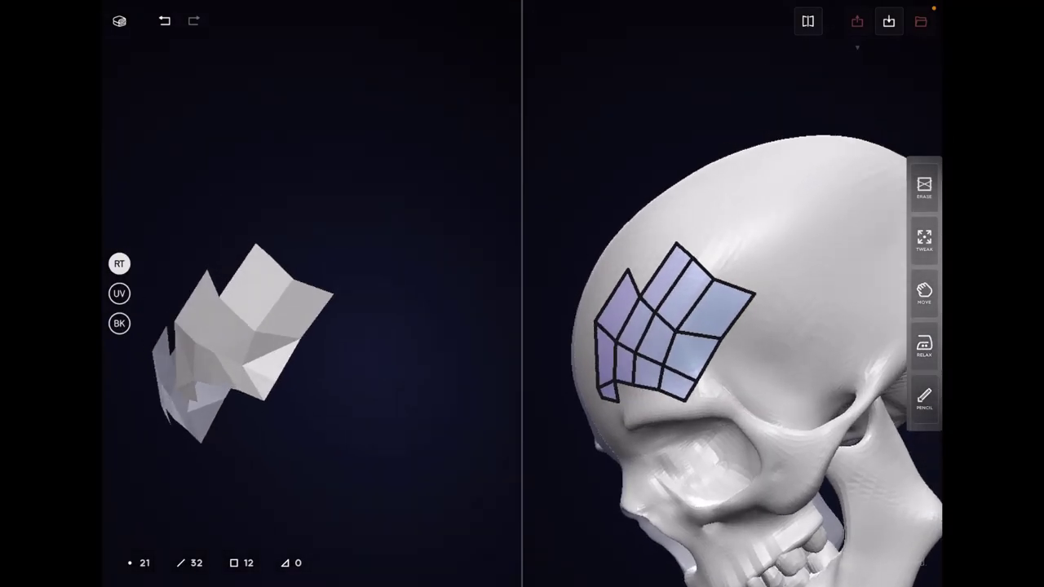
mouse_move(715, 281)
left_mouse_down()
mouse_move(750, 221)
mouse_move(796, 277)
left_mouse_up()
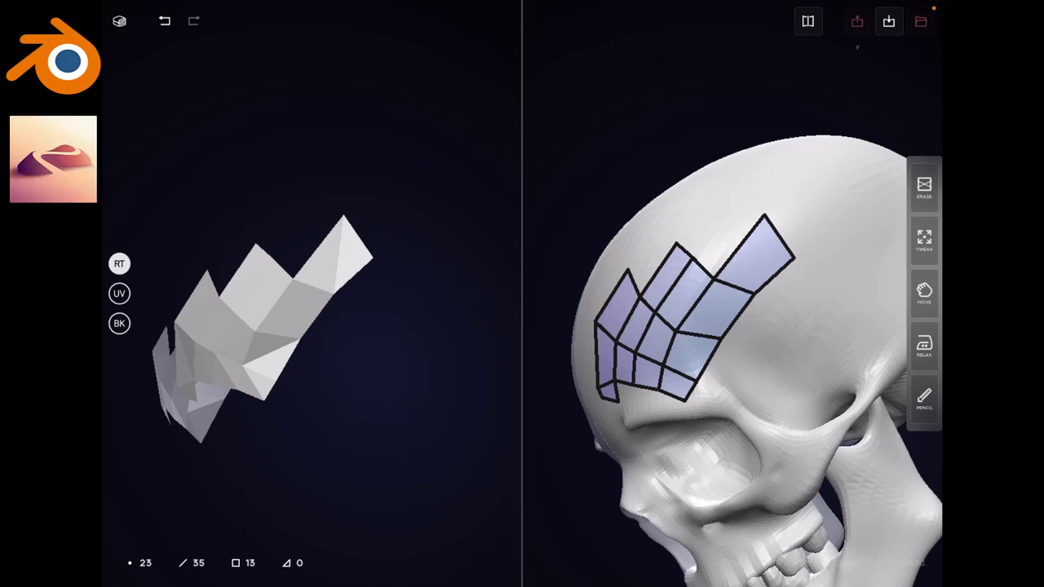
left_click_drag(675, 244, 764, 214)
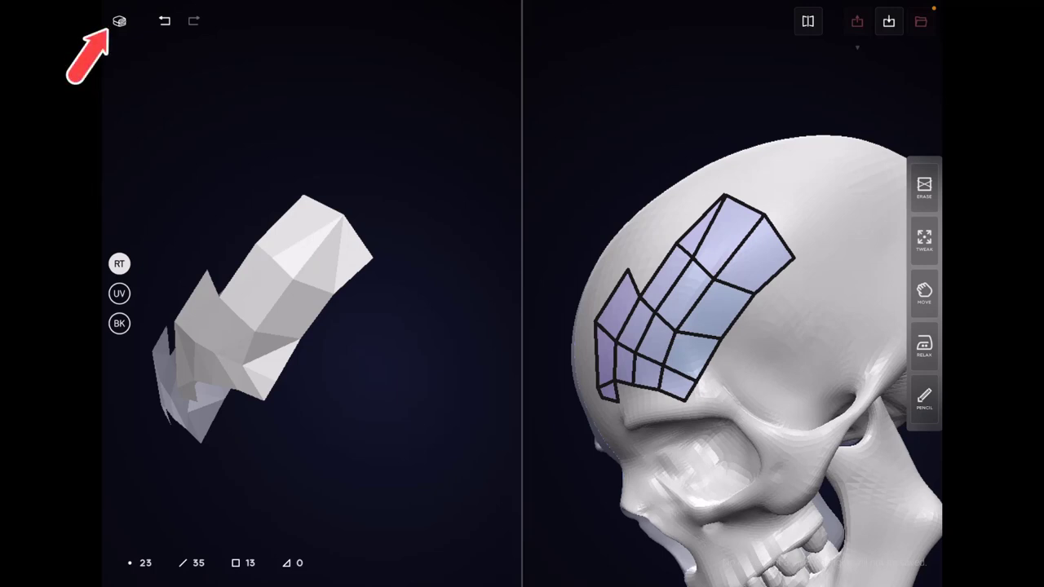
Open the CozyBlanket 2.0.4 settings panel and look through its Viewport, Actions and General tabs.
left_click(119, 20)
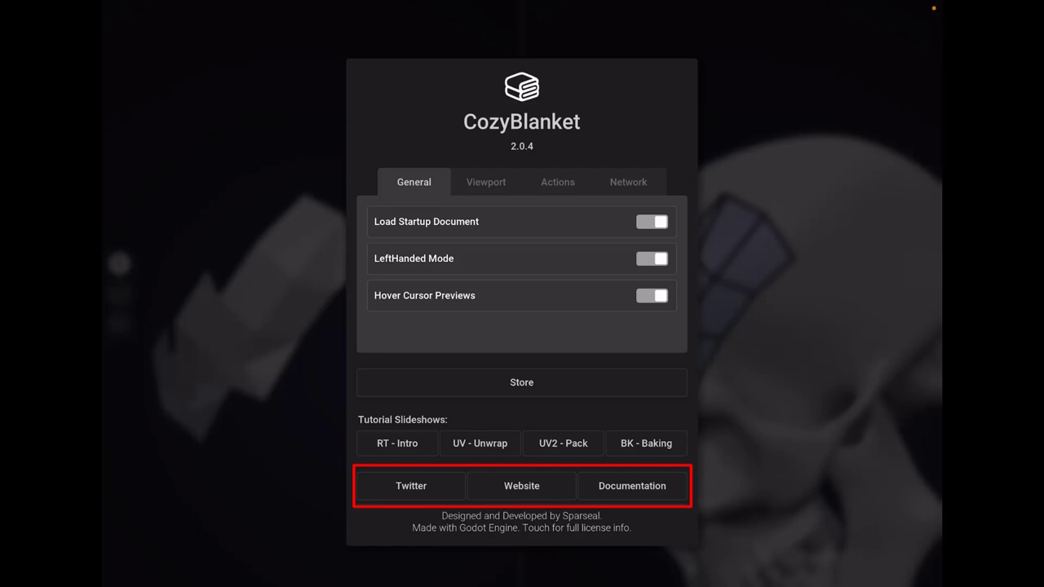
left_click(486, 182)
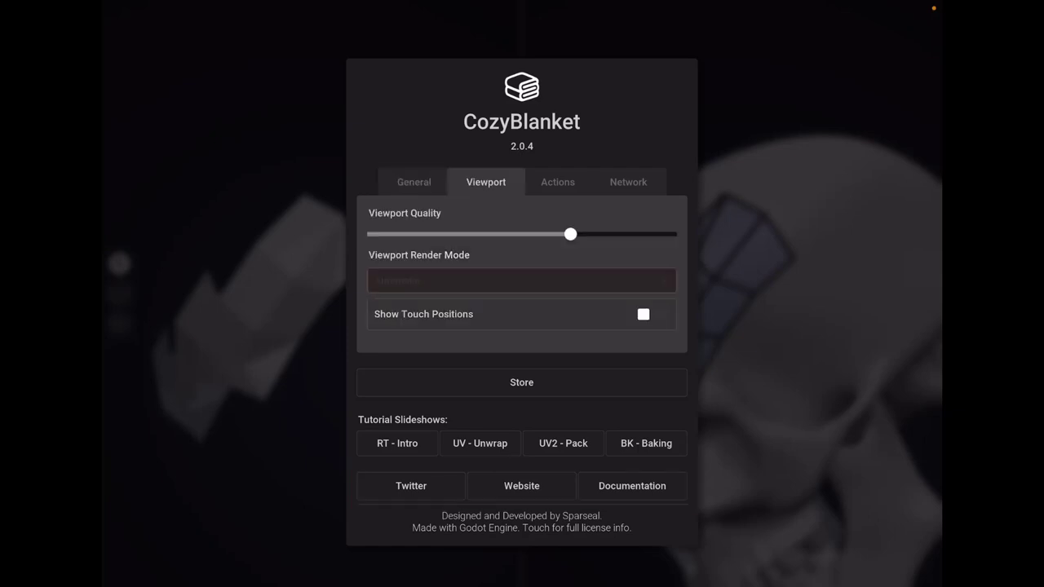
left_click(558, 182)
left_click(414, 182)
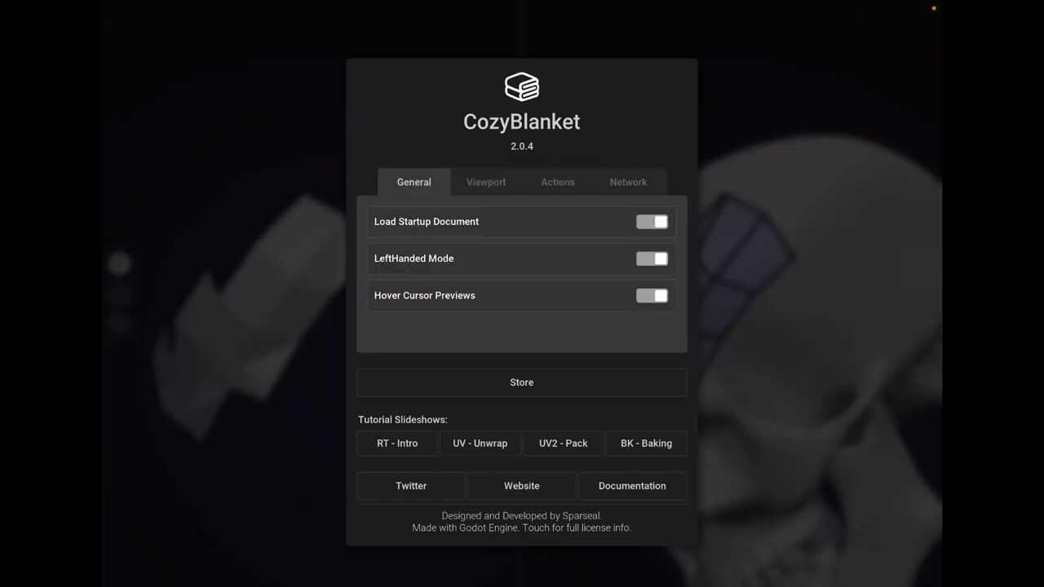